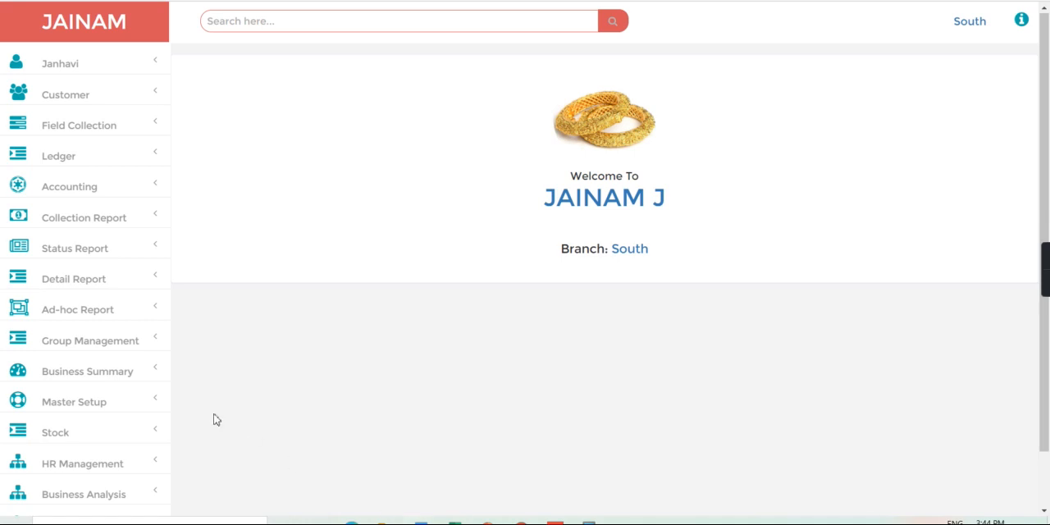
Open the Master Setup settings and examine the "Add Penalty Automatically At The Rate Of" setting and its value
{"action": "left_click", "coordinate": [112, 406]}
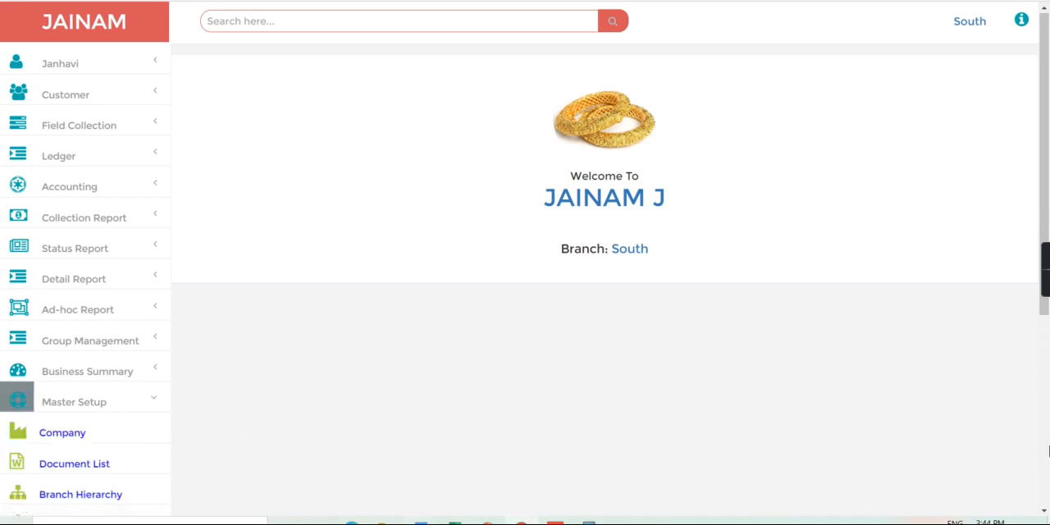
{"action": "scroll", "coordinate": [453, 330], "scroll_direction": "down", "scroll_amount": 4}
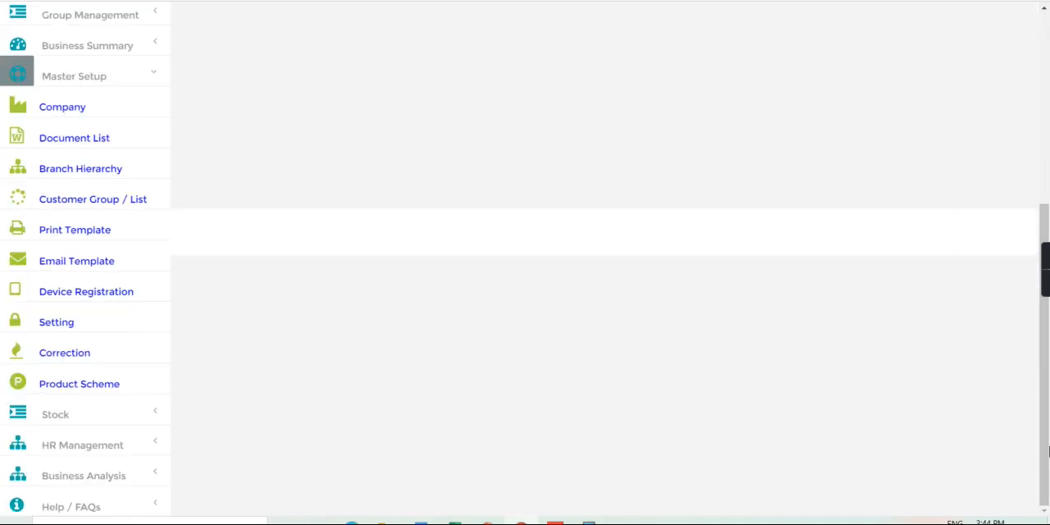
{"action": "left_click", "coordinate": [88, 324]}
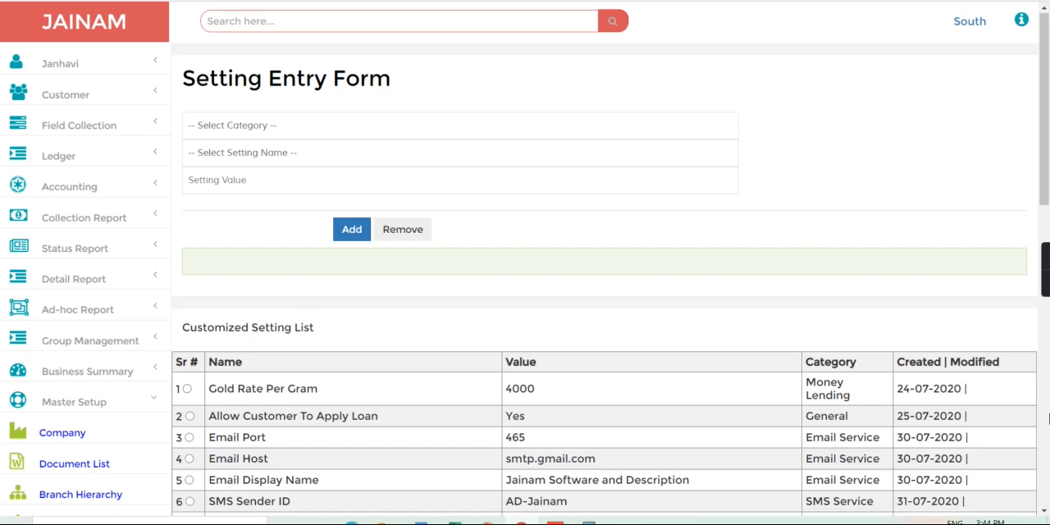
{"action": "scroll", "coordinate": [1048, 418], "scroll_direction": "down", "scroll_amount": 5}
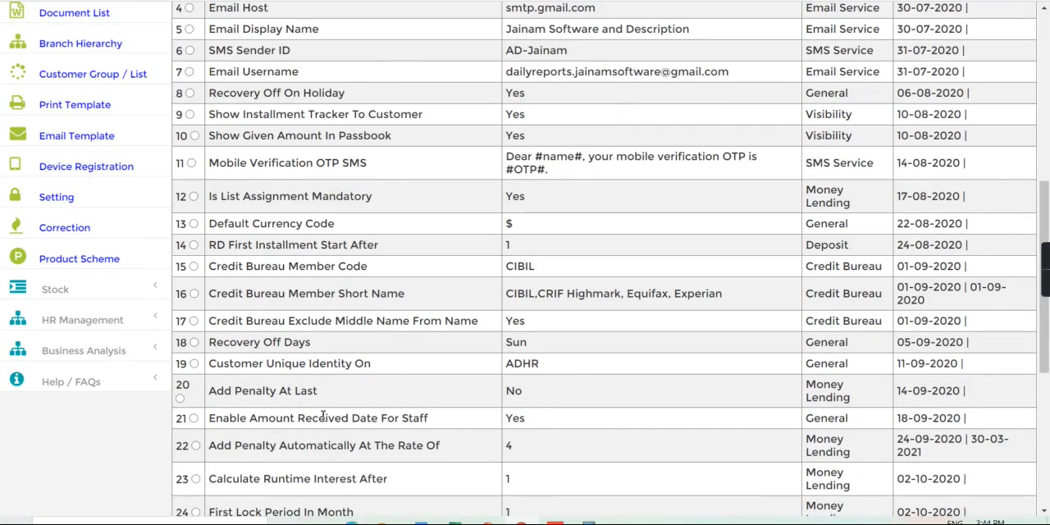
{"action": "left_click_drag", "start_coordinate": [209, 447], "coordinate": [439, 459]}
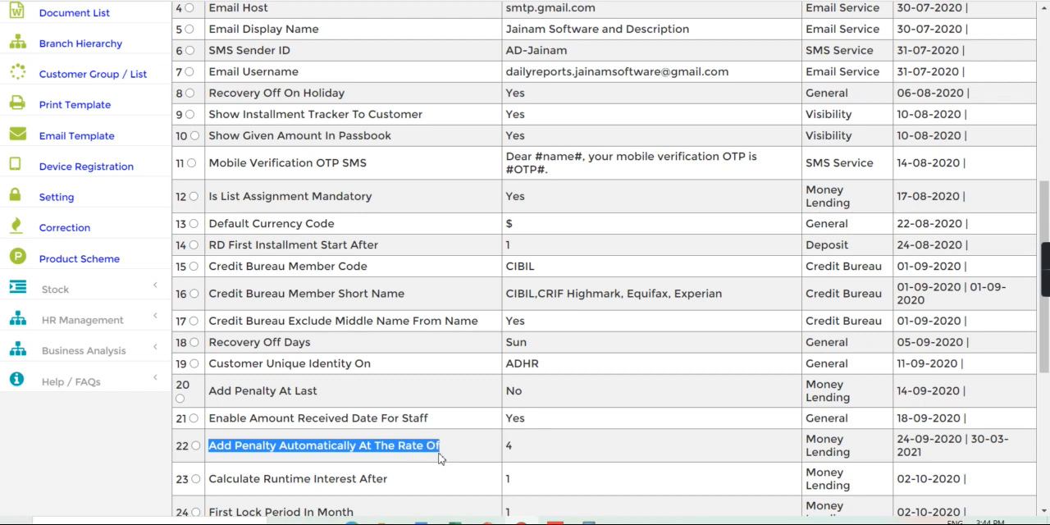
{"action": "left_click_drag", "start_coordinate": [499, 446], "coordinate": [538, 447]}
Search for the customer by file number and open a new loan entry for that customer
{"action": "left_click", "coordinate": [1047, 69]}
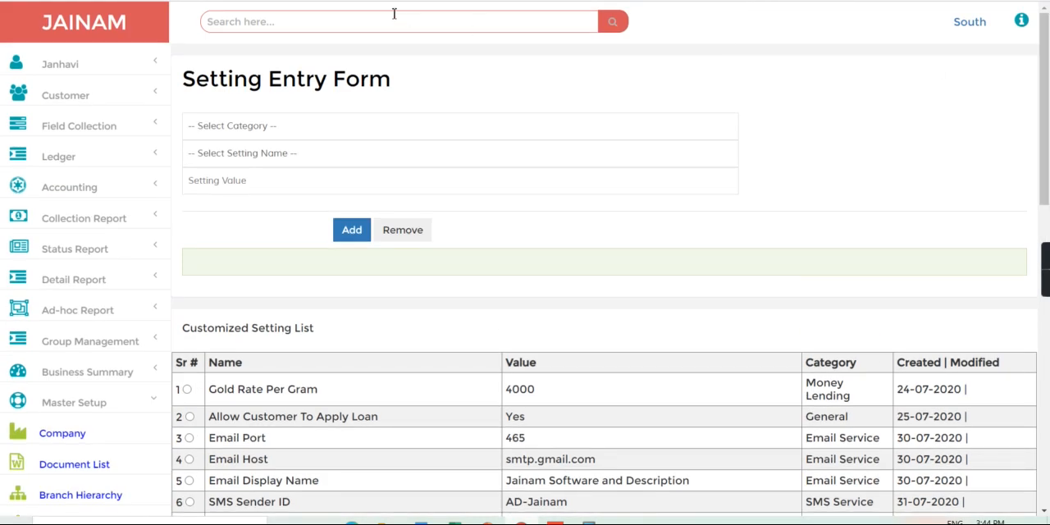
{"action": "left_click", "coordinate": [431, 24]}
{"action": "type", "text": "f"}
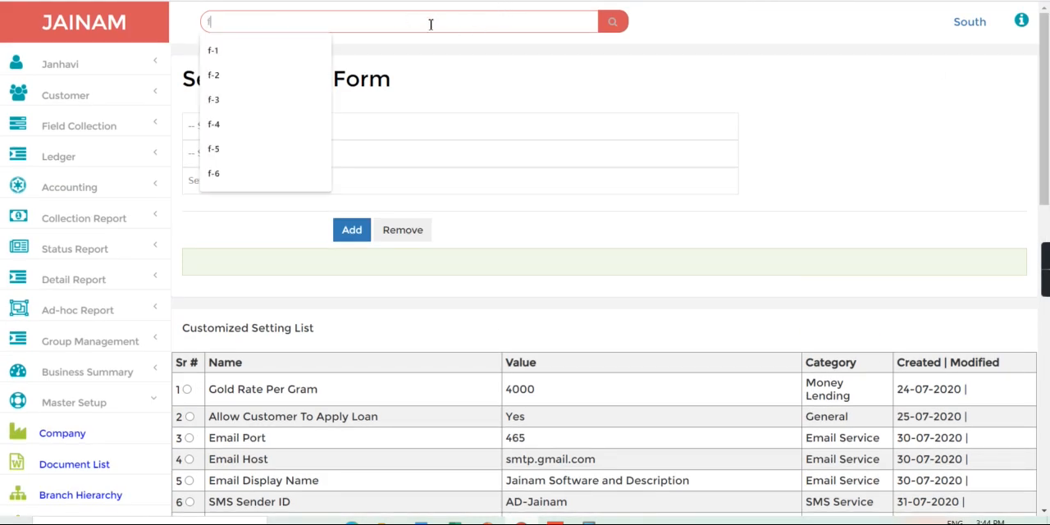
{"action": "type", "text": "-34"}
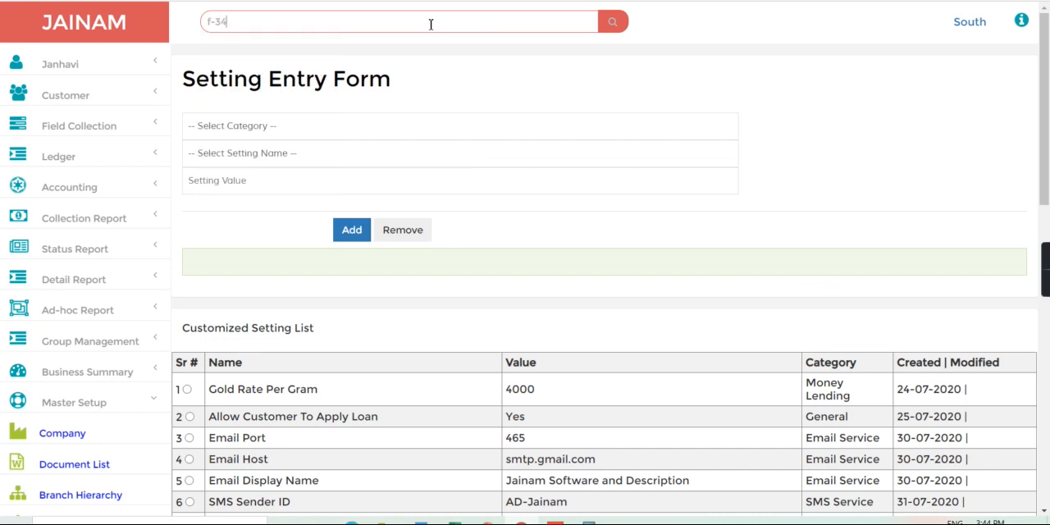
{"action": "key", "text": "Return"}
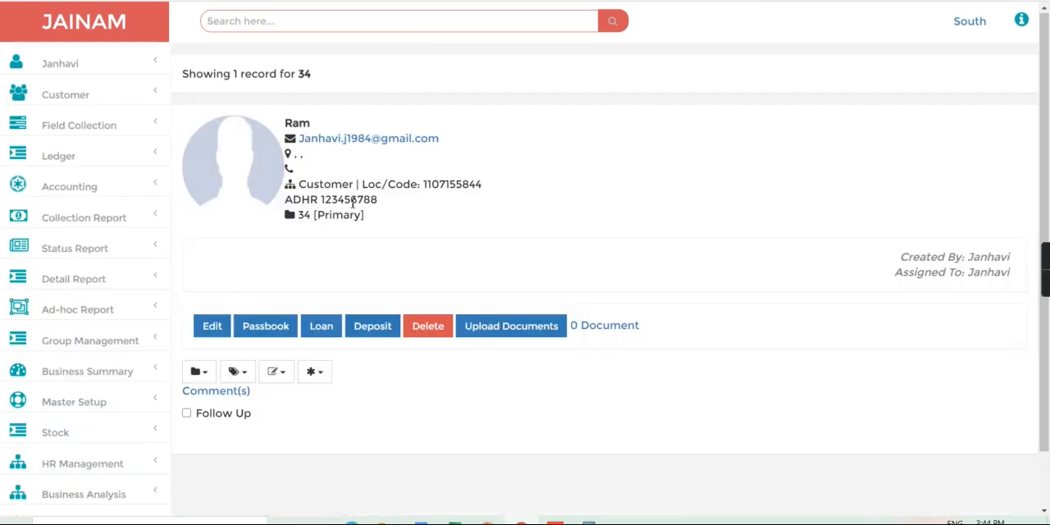
{"action": "left_click", "coordinate": [327, 338]}
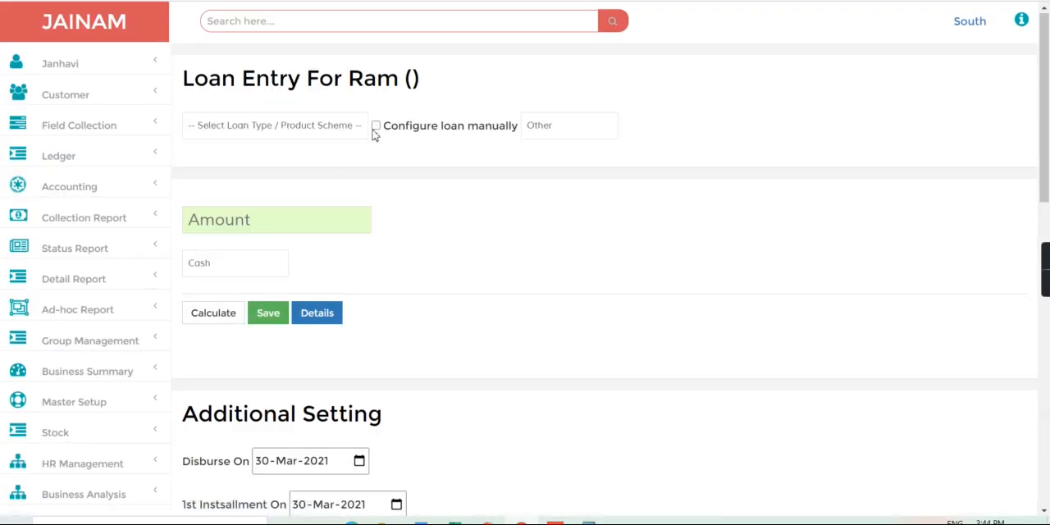
Configure the loan manually with amount 5000, a 2% monthly interest rate and a 5-month tenure, and calculate it
{"action": "left_click", "coordinate": [375, 127]}
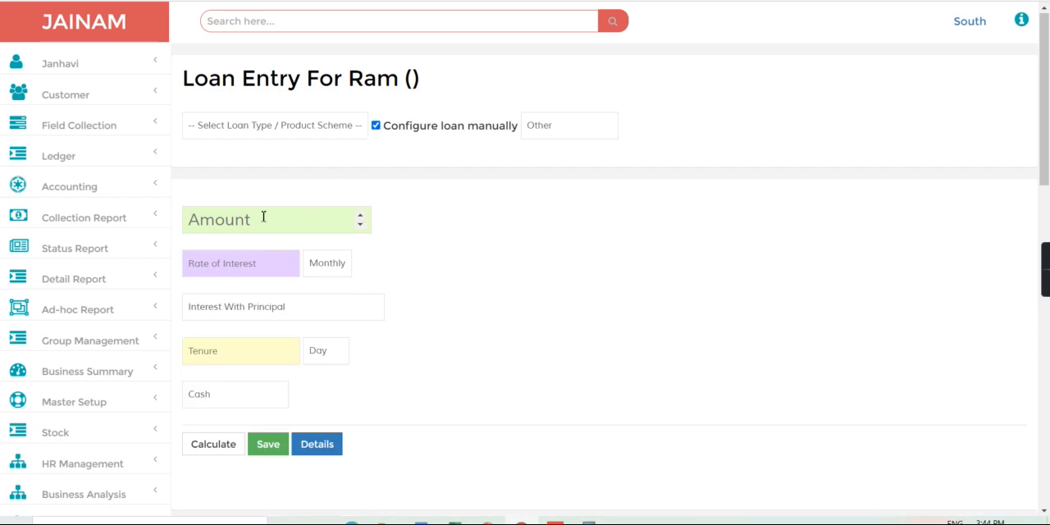
{"action": "type", "text": "5000"}
{"action": "left_click", "coordinate": [246, 256]}
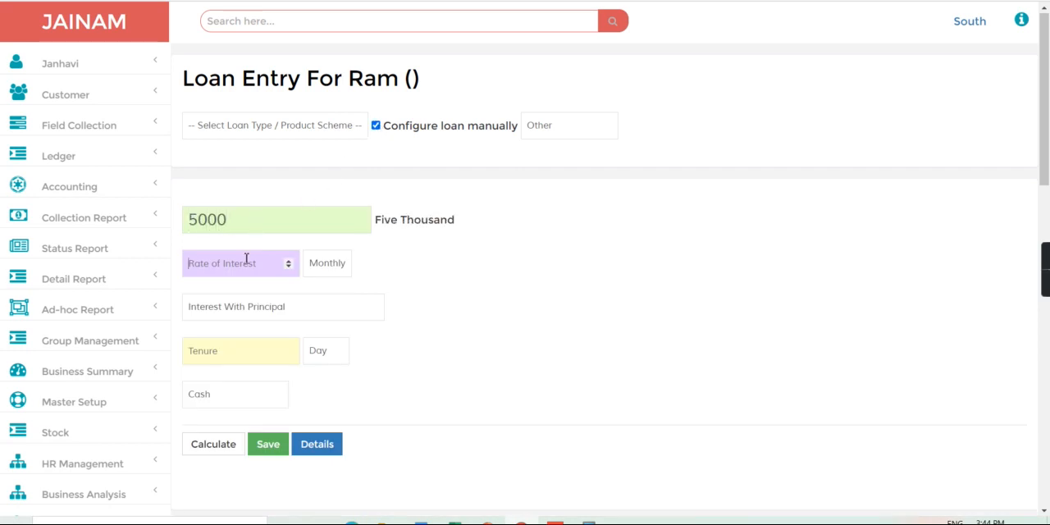
{"action": "type", "text": "2"}
{"action": "left_click", "coordinate": [225, 357]}
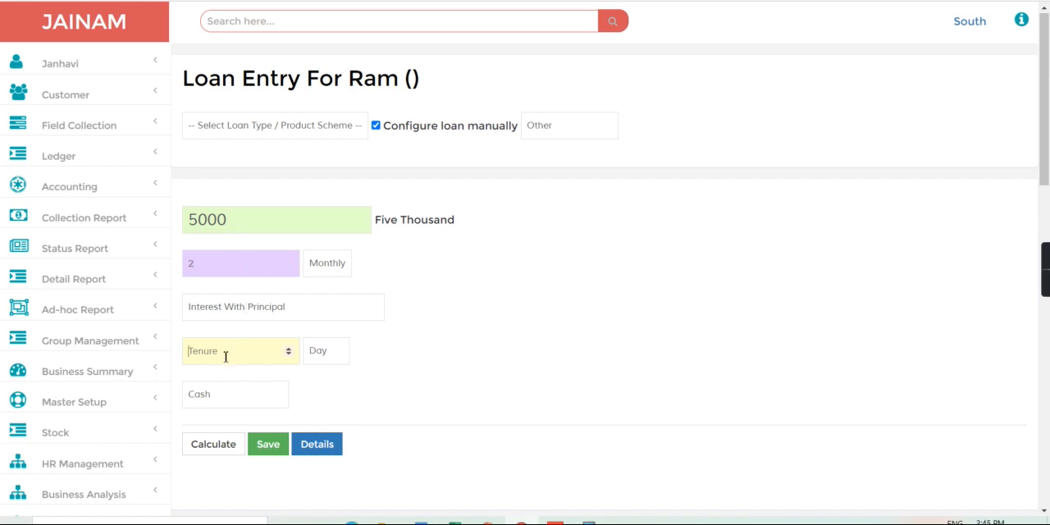
{"action": "type", "text": "5"}
{"action": "left_click", "coordinate": [326, 355]}
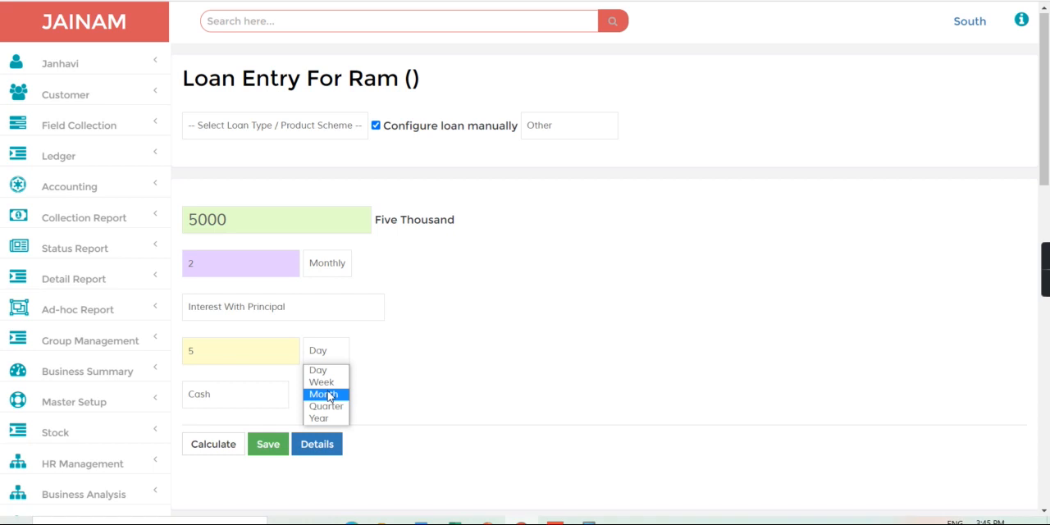
{"action": "left_click", "coordinate": [328, 394]}
{"action": "left_click", "coordinate": [213, 446]}
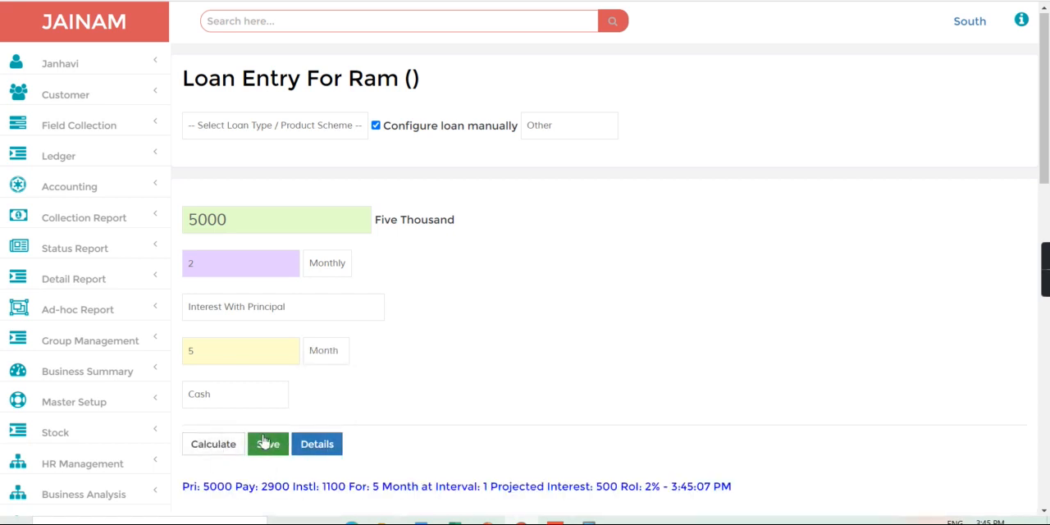
Set both the disbursement date and the first installment date to 01-Jan-2021 and save the loan
{"action": "left_click", "coordinate": [1047, 451]}
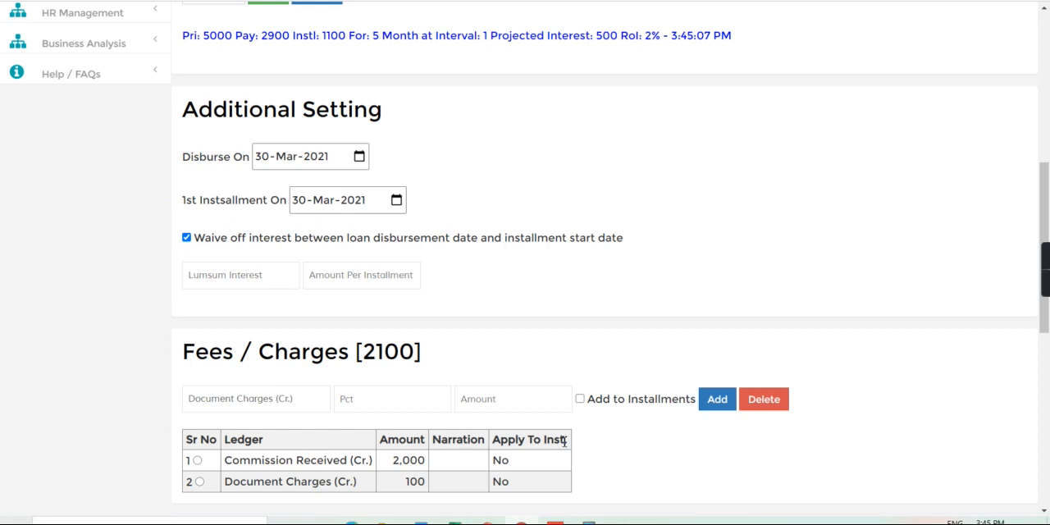
{"action": "left_click", "coordinate": [260, 161]}
{"action": "type", "text": "1"}
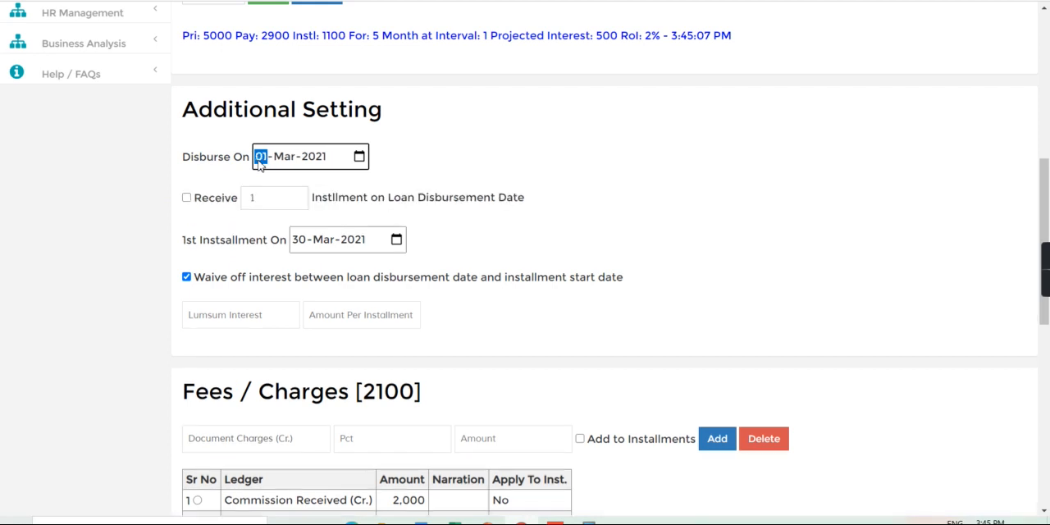
{"action": "left_click", "coordinate": [283, 160]}
{"action": "type", "text": "1"}
{"action": "left_click", "coordinate": [305, 239]}
{"action": "type", "text": "1"}
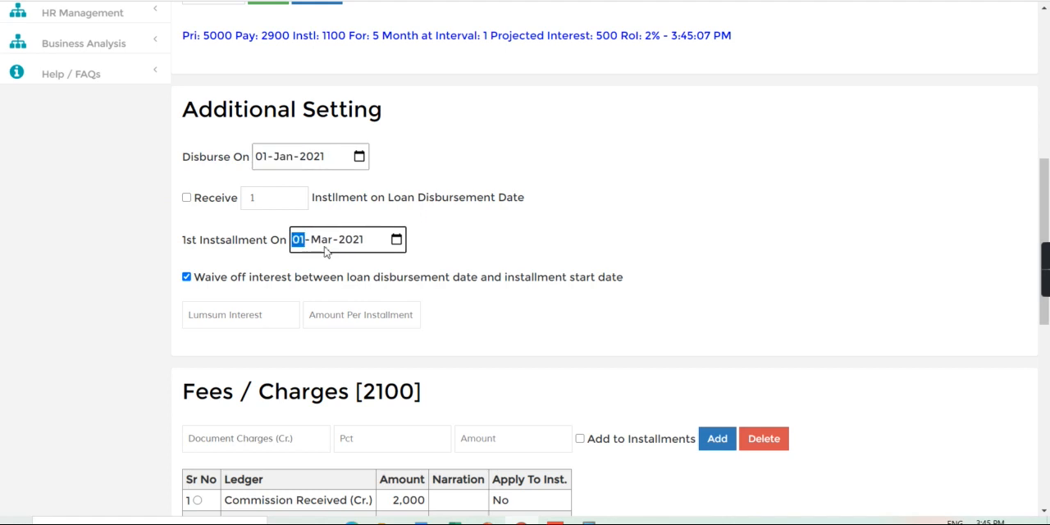
{"action": "left_click", "coordinate": [323, 241]}
{"action": "type", "text": "1"}
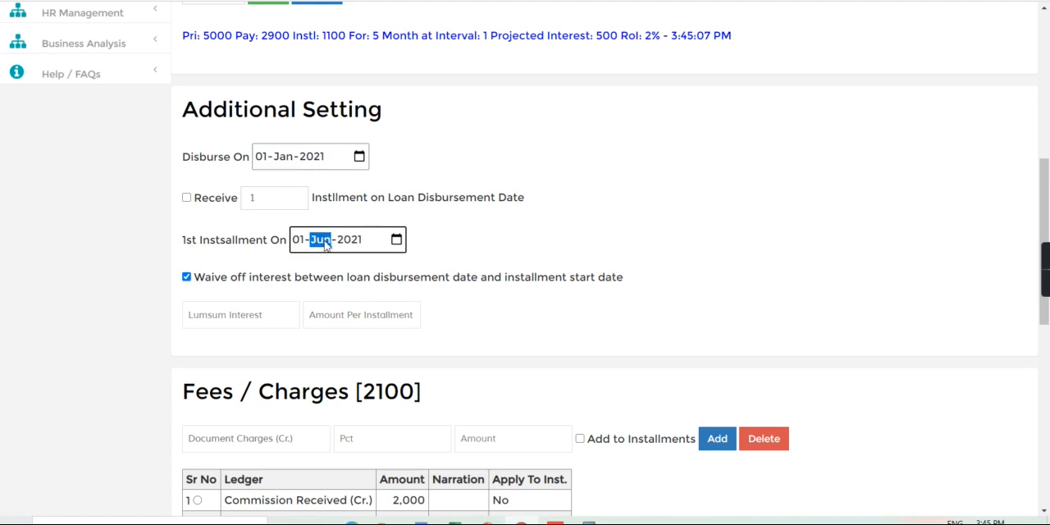
{"action": "left_click", "coordinate": [1049, 94]}
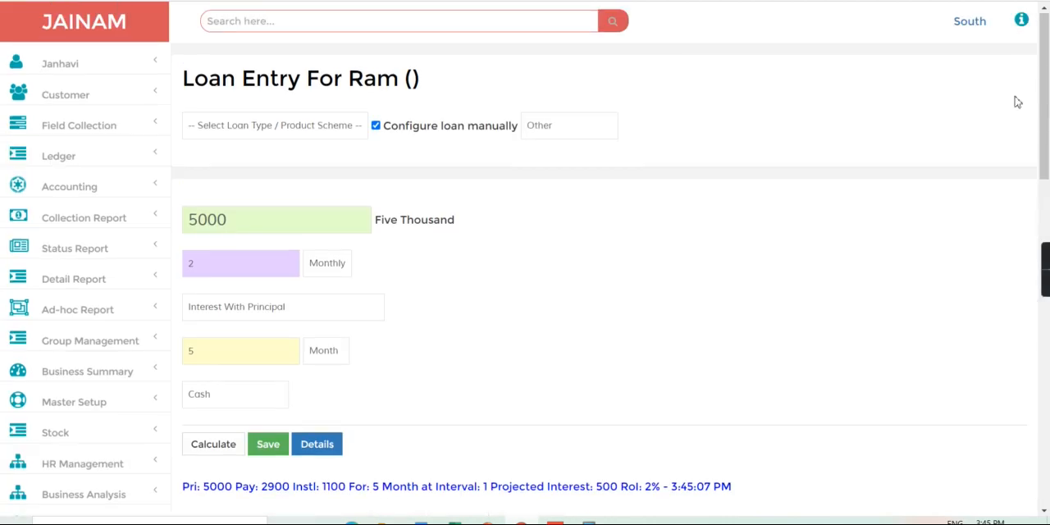
{"action": "left_click", "coordinate": [267, 447]}
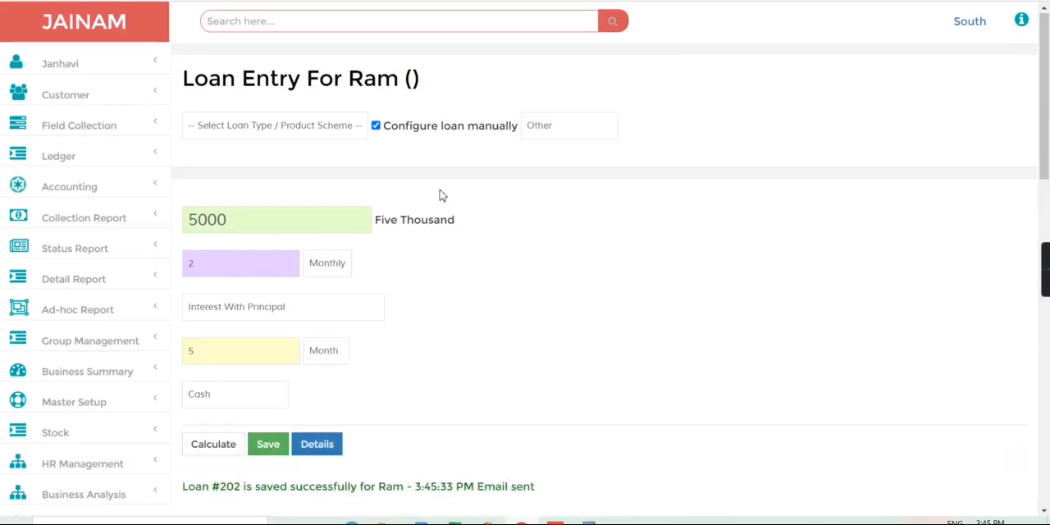
Look up the newly saved loan by its loan number and examine its auto penalty amount
{"action": "left_click", "coordinate": [320, 20]}
{"action": "type", "text": "202"}
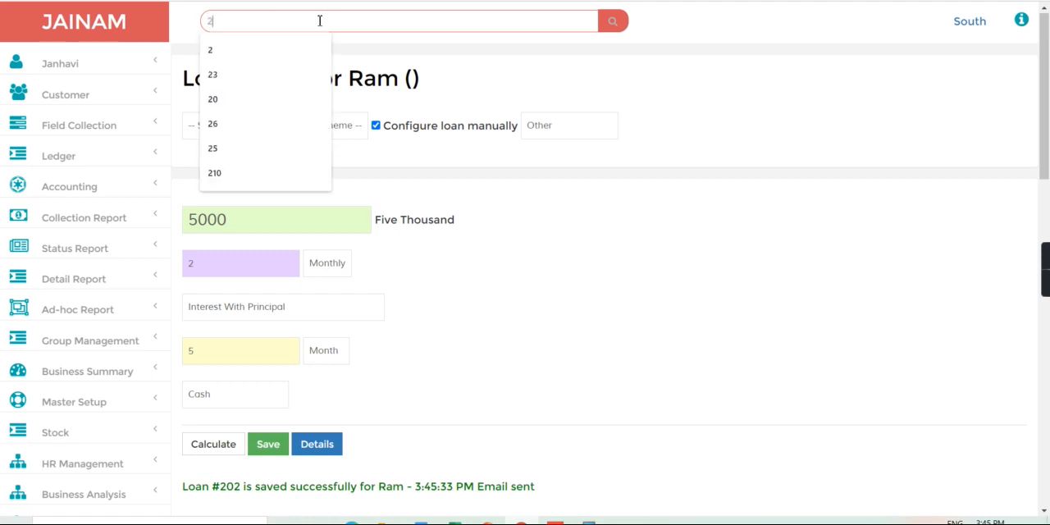
{"action": "key", "text": "Return"}
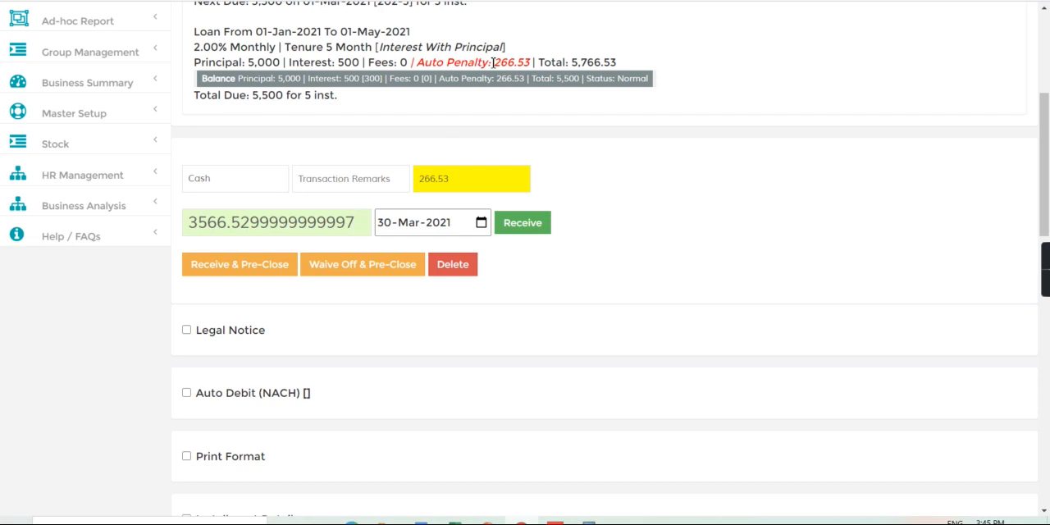
{"action": "left_click_drag", "start_coordinate": [493, 62], "coordinate": [537, 62]}
{"action": "left_click", "coordinate": [537, 63]}
{"action": "left_click_drag", "start_coordinate": [1046, 123], "coordinate": [1046, 40]}
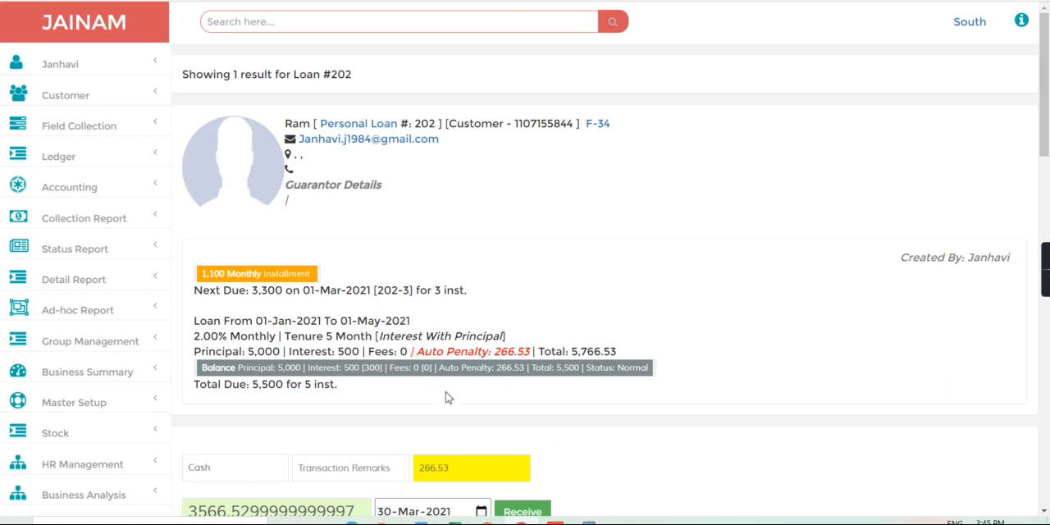
{"action": "left_click_drag", "start_coordinate": [422, 351], "coordinate": [533, 367]}
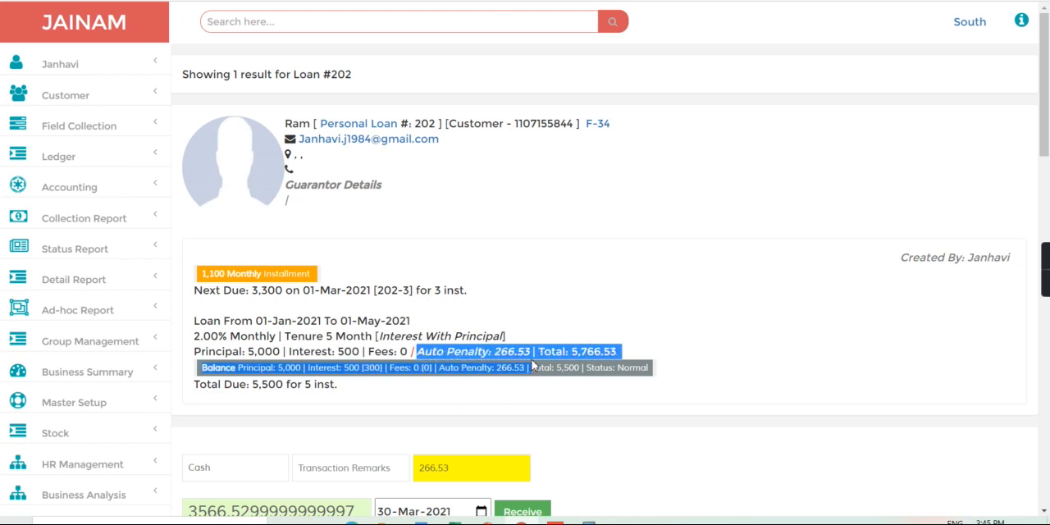
{"action": "left_click", "coordinate": [532, 367]}
Expand the loan's Configuration section and examine the Auto Penalty ROI value
{"action": "left_click", "coordinate": [1048, 393]}
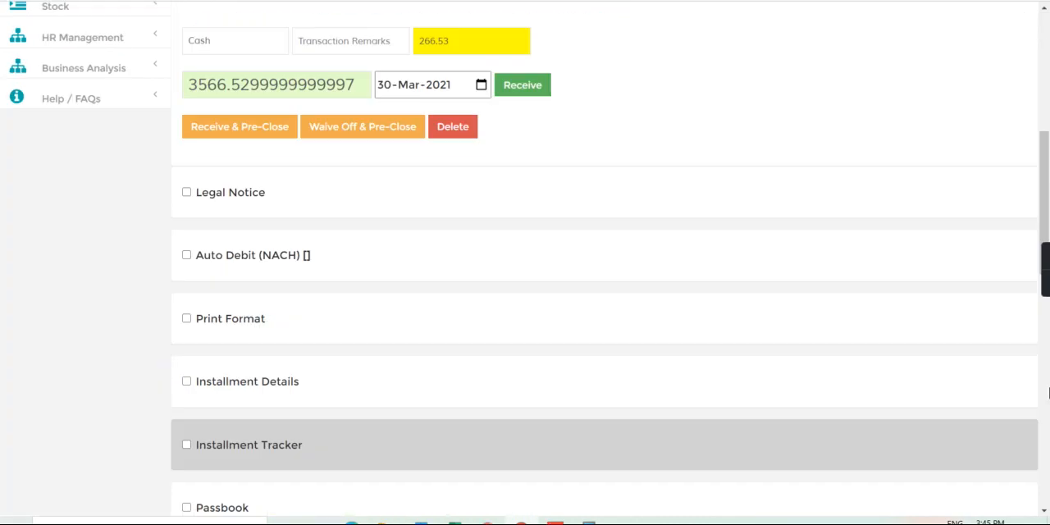
{"action": "left_click", "coordinate": [1048, 394]}
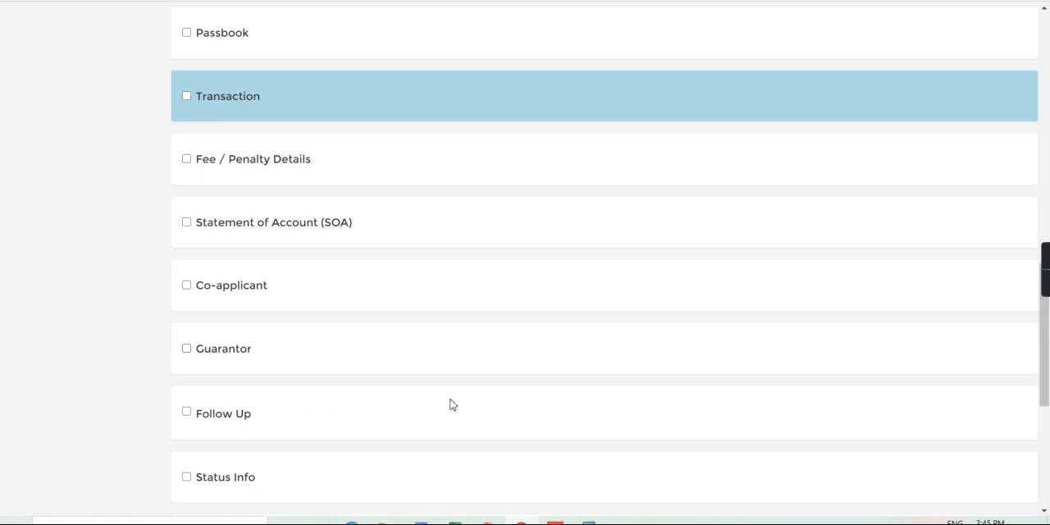
{"action": "scroll", "coordinate": [922, 419], "scroll_direction": "down", "scroll_amount": 5}
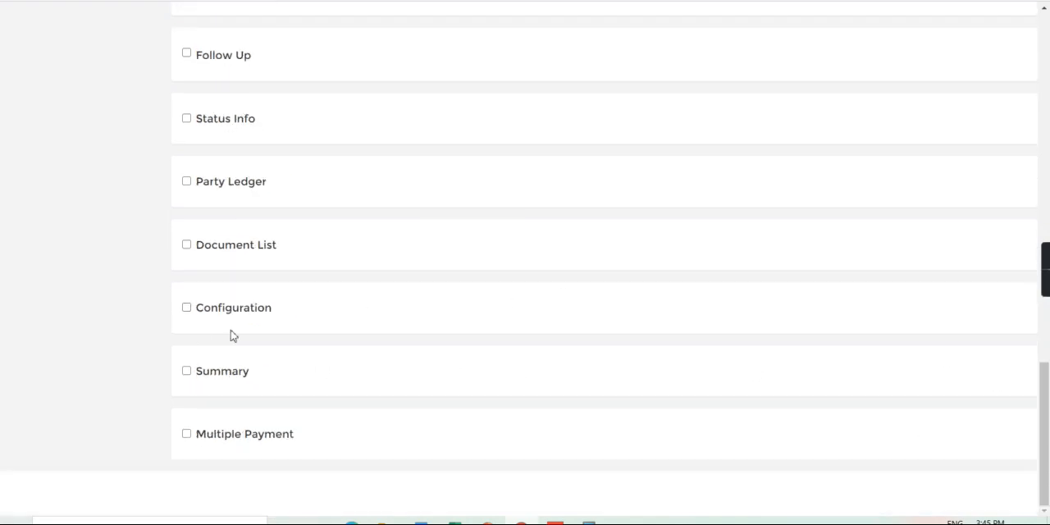
{"action": "left_click", "coordinate": [186, 307]}
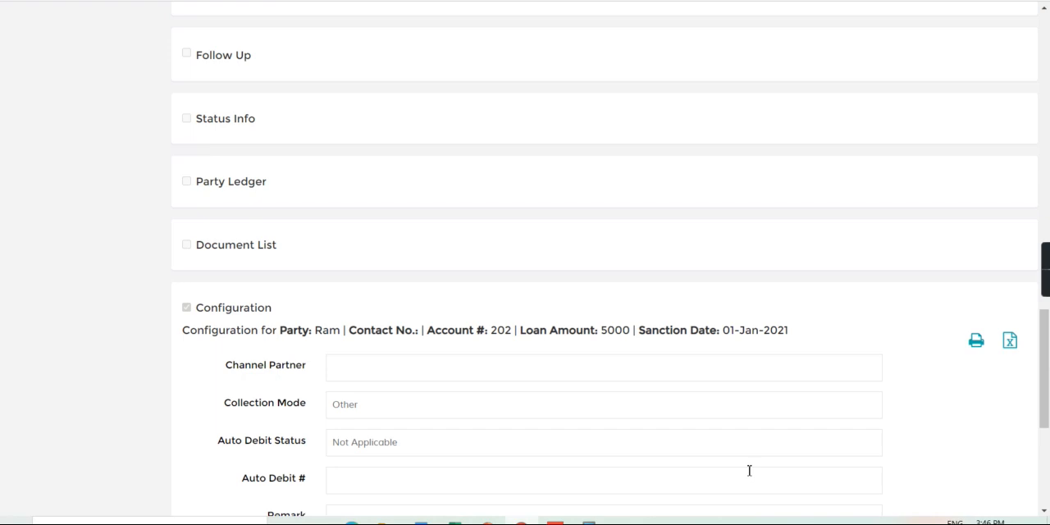
{"action": "left_click", "coordinate": [1048, 476]}
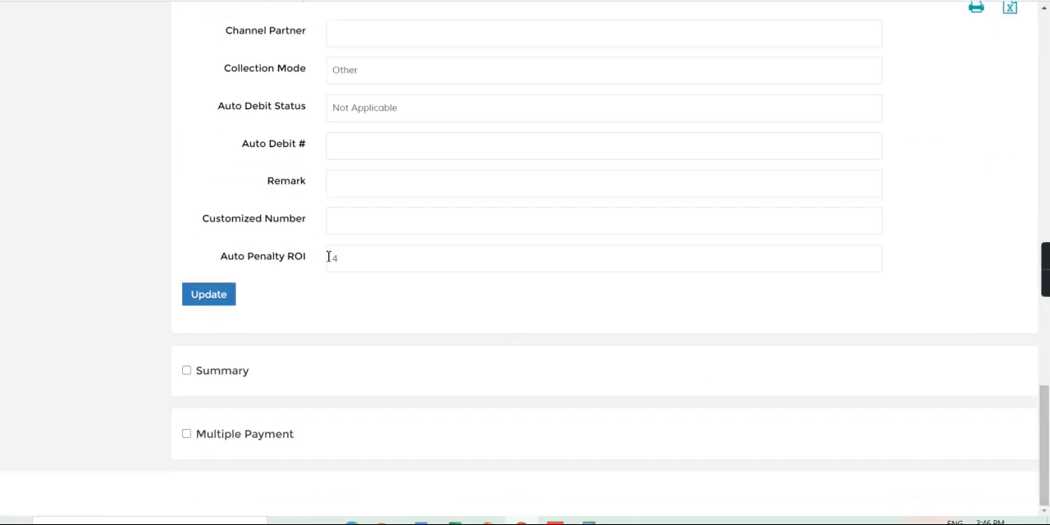
{"action": "left_click_drag", "start_coordinate": [331, 257], "coordinate": [430, 269]}
{"action": "left_click_drag", "start_coordinate": [410, 254], "coordinate": [165, 309]}
Replace the loan's due amount with 3600 and receive the cash payment dated 30-Mar-2021
{"action": "scroll", "coordinate": [1047, 74], "scroll_direction": "up", "scroll_amount": 10}
{"action": "scroll", "coordinate": [1048, 74], "scroll_direction": "up", "scroll_amount": 5}
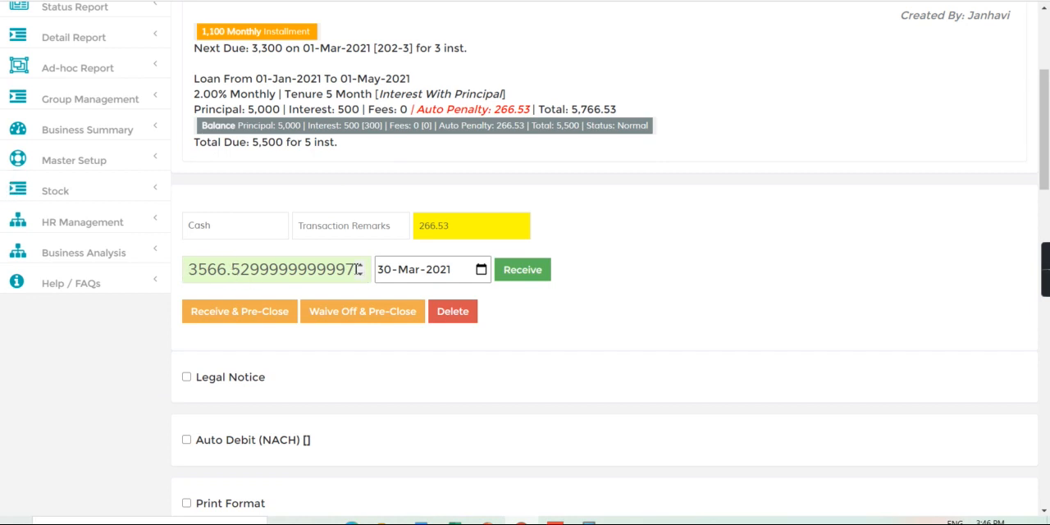
{"action": "key", "text": "BackSpace"}
{"action": "key", "text": "BackSpace"}
{"action": "key", "text": "BackSpace"}
{"action": "key", "text": "BackSpace"}
{"action": "key", "text": "BackSpace"}
{"action": "key", "text": "BackSpace"}
{"action": "key", "text": "BackSpace"}
{"action": "key", "text": "BackSpace"}
{"action": "key", "text": "BackSpace"}
{"action": "key", "text": "BackSpace"}
{"action": "key", "text": "BackSpace"}
{"action": "key", "text": "BackSpace"}
{"action": "key", "text": "BackSpace"}
{"action": "key", "text": "BackSpace"}
{"action": "key", "text": "BackSpace"}
{"action": "key", "text": "BackSpace"}
{"action": "key", "text": "BackSpace"}
{"action": "key", "text": "BackSpace"}
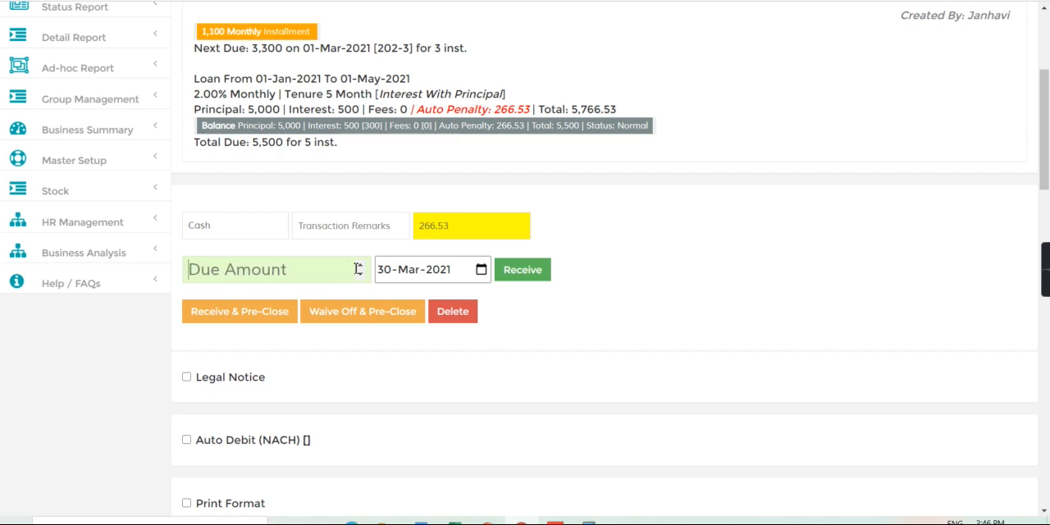
{"action": "type", "text": "3600"}
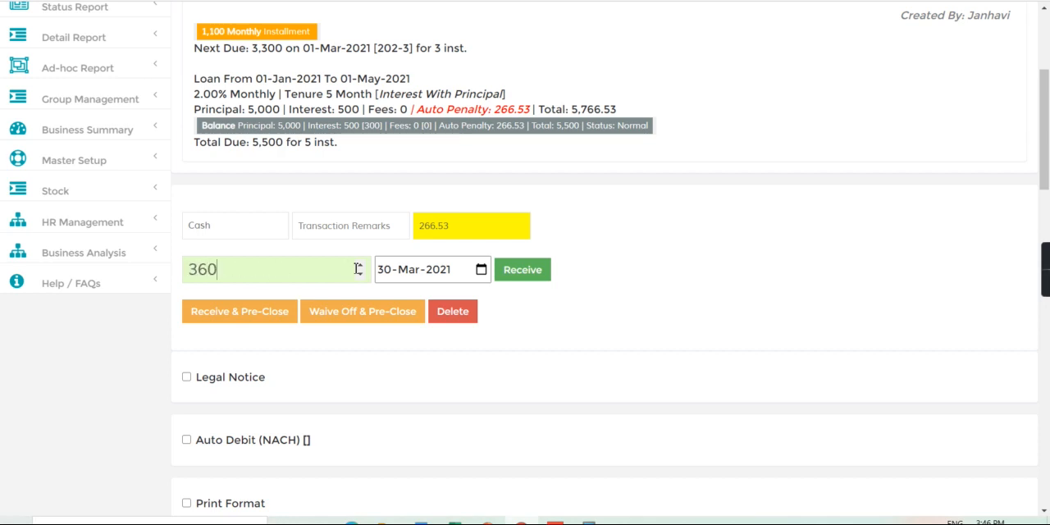
{"action": "left_click", "coordinate": [529, 273]}
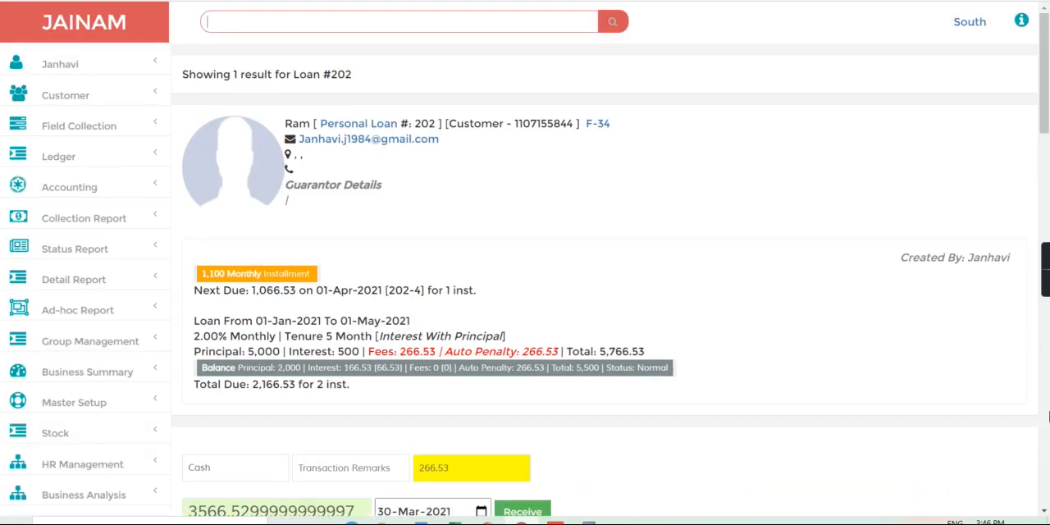
Expand the loan's Installment Tracker and examine the fee on the 01-Apr-21 installment
{"action": "left_click", "coordinate": [1049, 424]}
{"action": "left_click", "coordinate": [1048, 425]}
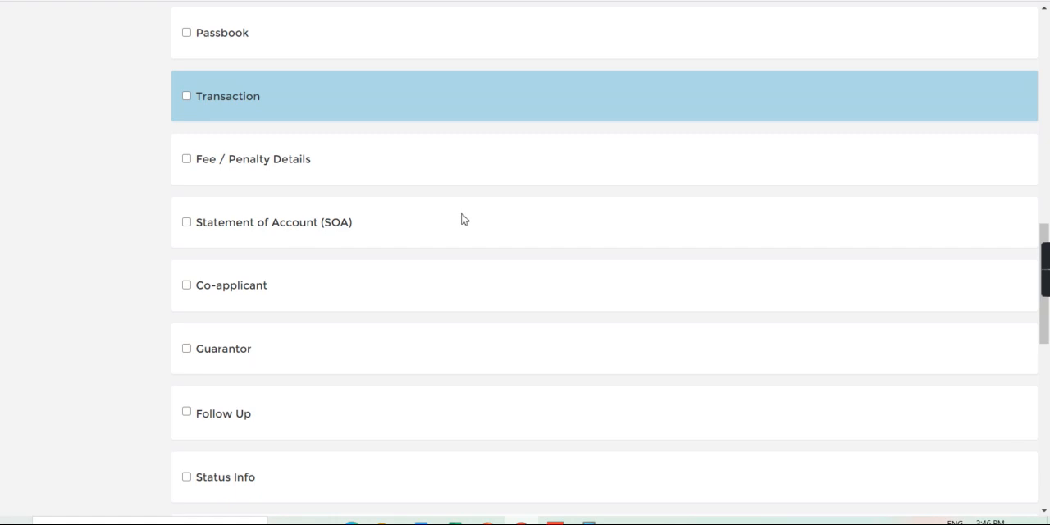
{"action": "left_click", "coordinate": [1049, 197]}
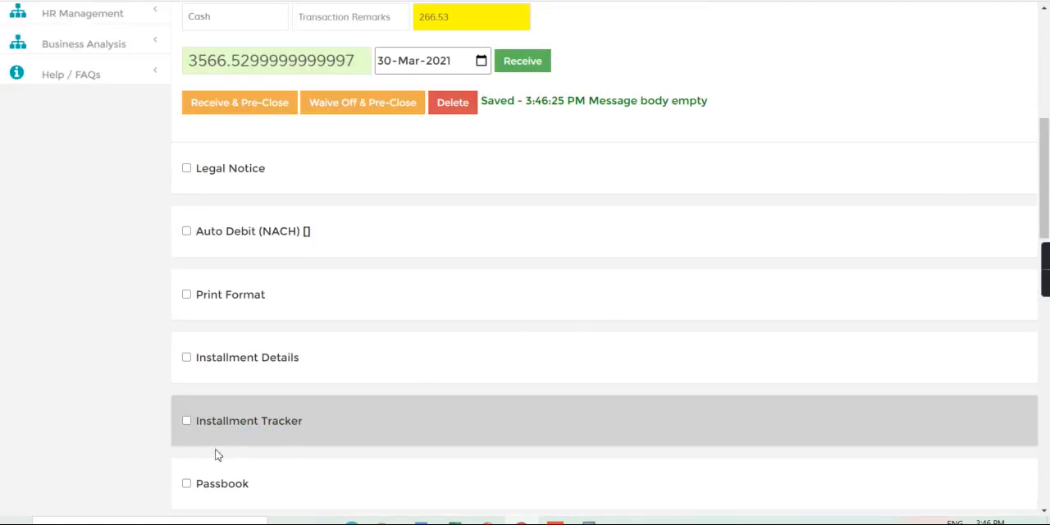
{"action": "left_click", "coordinate": [186, 421]}
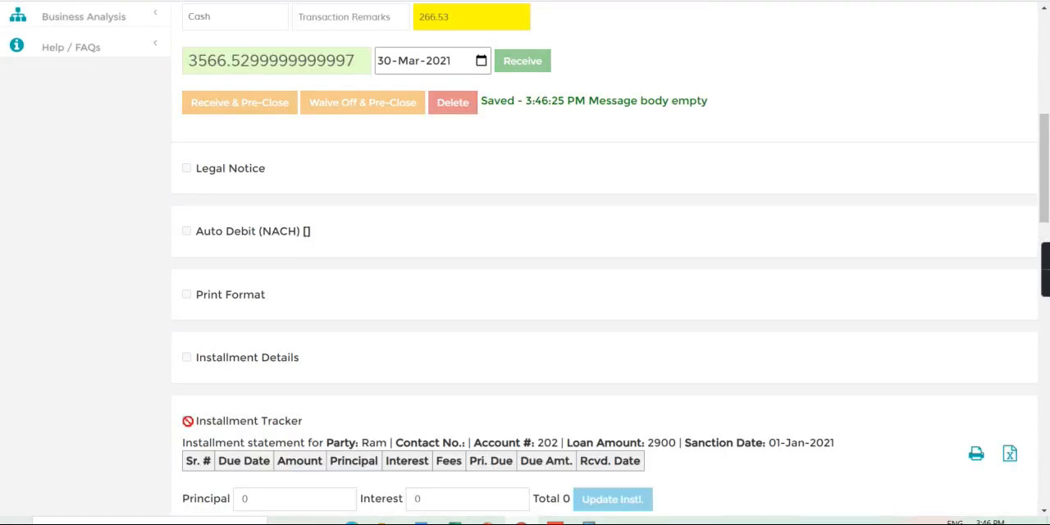
{"action": "scroll", "coordinate": [188, 421], "scroll_direction": "down", "scroll_amount": 4}
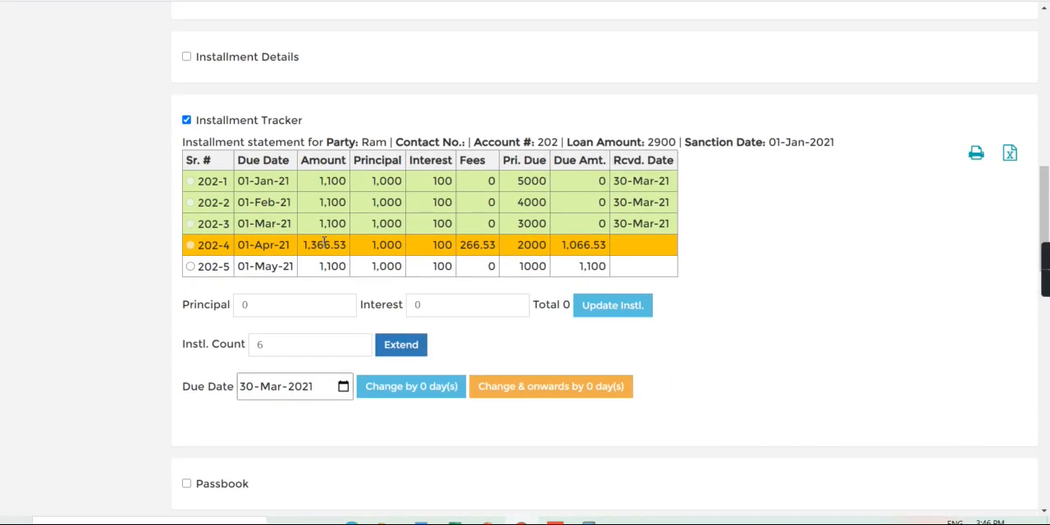
{"action": "double_click", "coordinate": [485, 245]}
{"action": "left_click", "coordinate": [512, 254]}
Expand Fee / Penalty Details and examine the amount and ledger of the late payment charge
{"action": "scroll", "coordinate": [1049, 386], "scroll_direction": "down", "scroll_amount": 5}
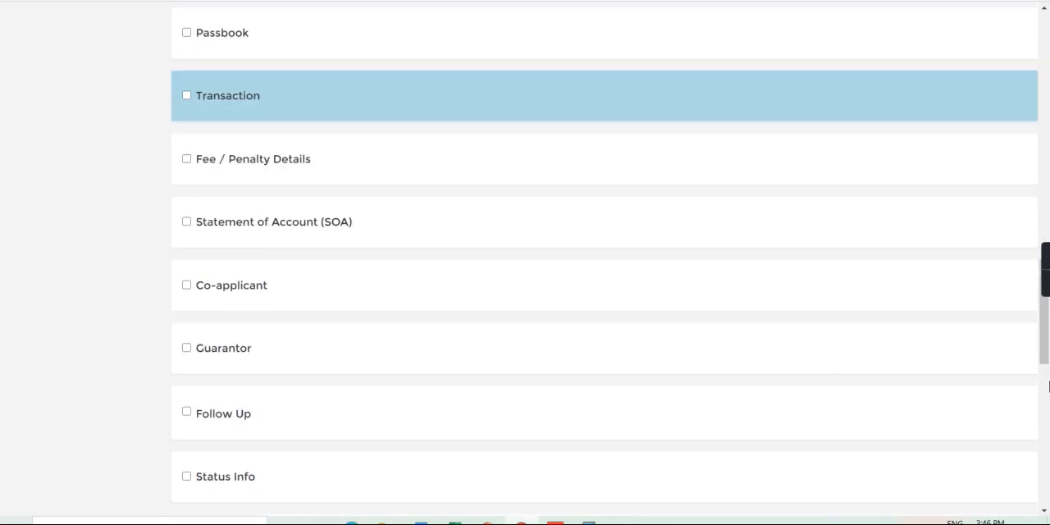
{"action": "left_click", "coordinate": [186, 159]}
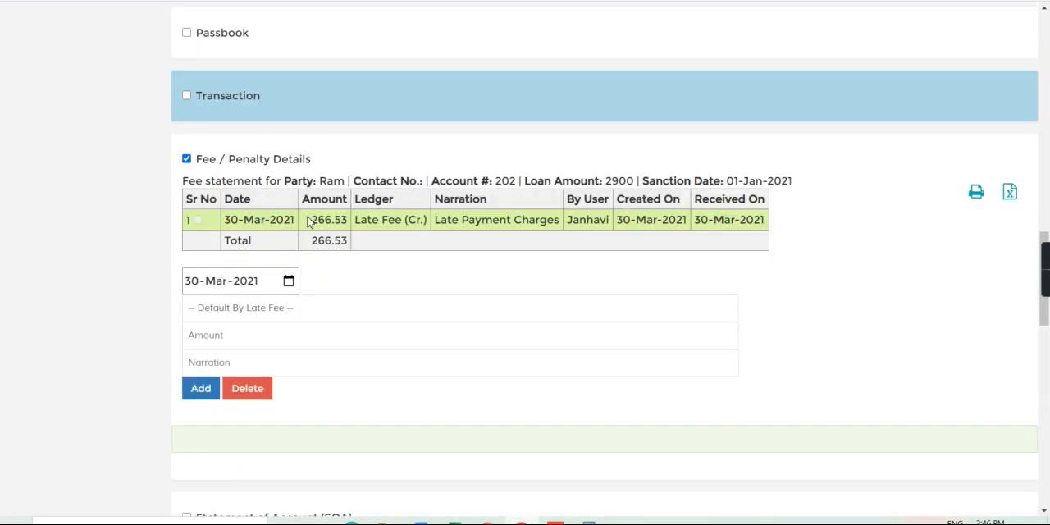
{"action": "left_click_drag", "start_coordinate": [313, 220], "coordinate": [412, 223]}
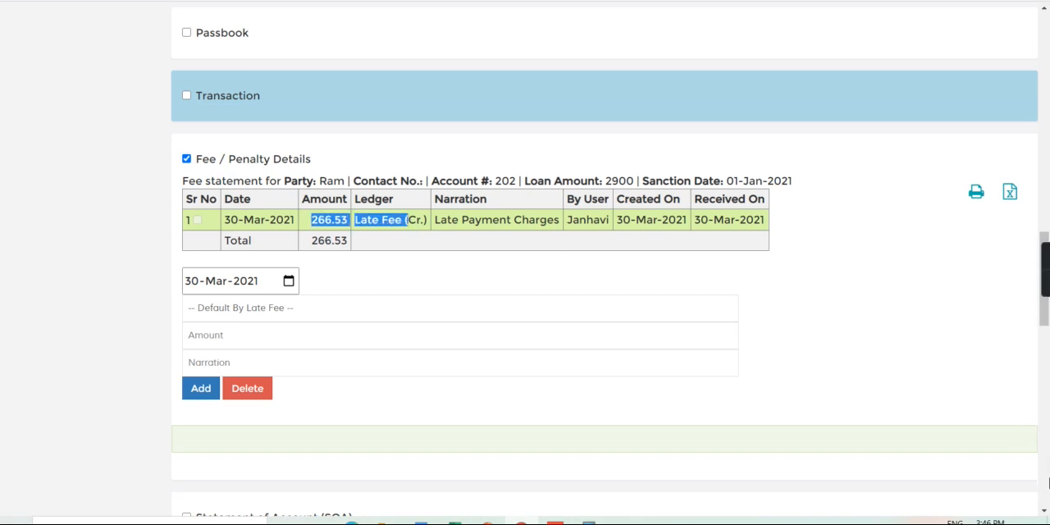
Set the Auto Penalty ROI to 5 in the loan's Configuration section and update it
{"action": "left_click", "coordinate": [1048, 484]}
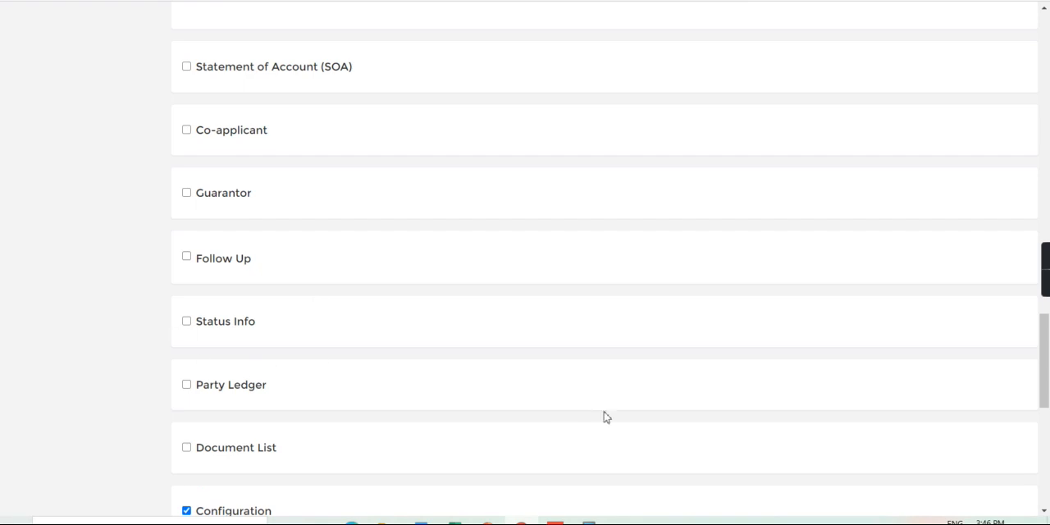
{"action": "left_click", "coordinate": [1049, 452]}
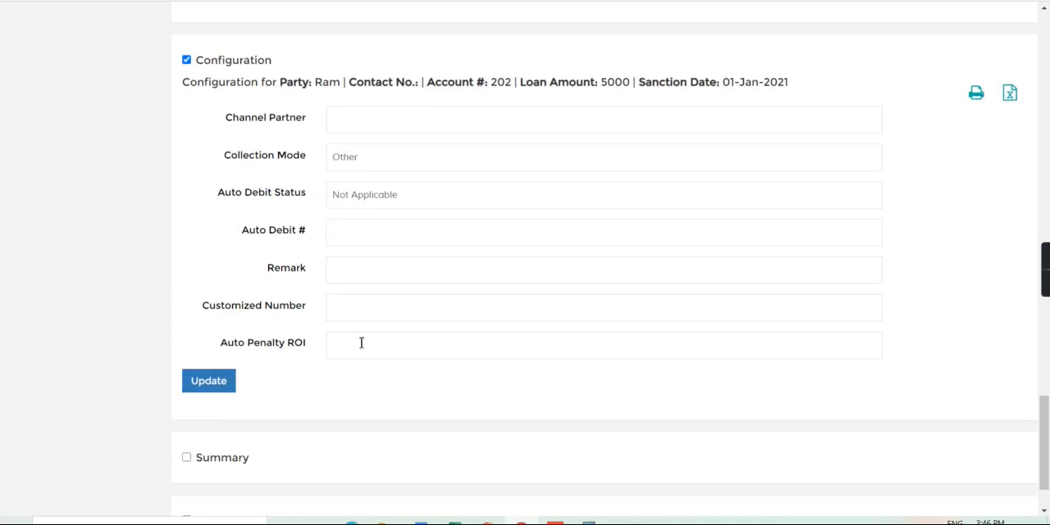
{"action": "left_click", "coordinate": [210, 388]}
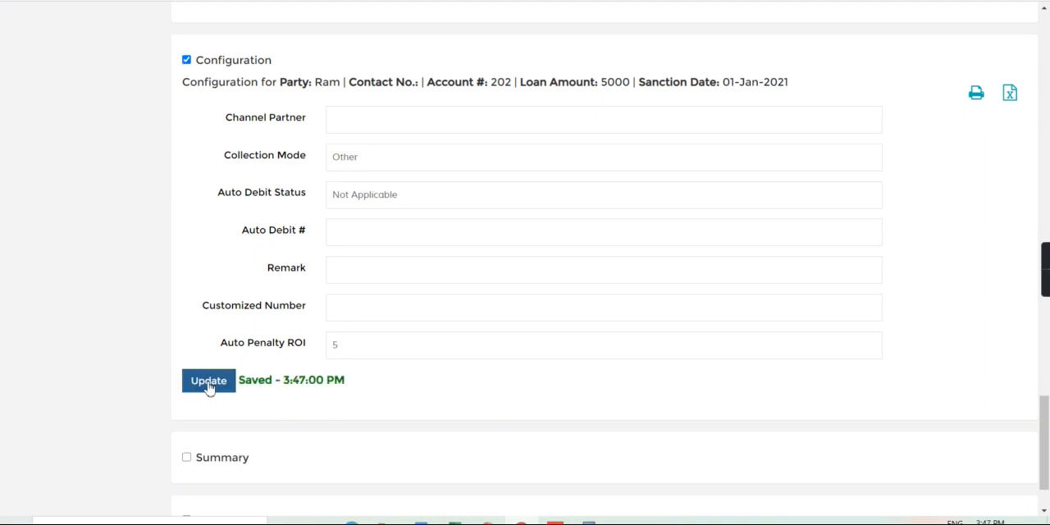
Arrange the loan's transactions by received sequence and delete the cash receipt dated 30-Mar-2021
{"action": "scroll", "coordinate": [1047, 127], "scroll_direction": "up", "scroll_amount": 10}
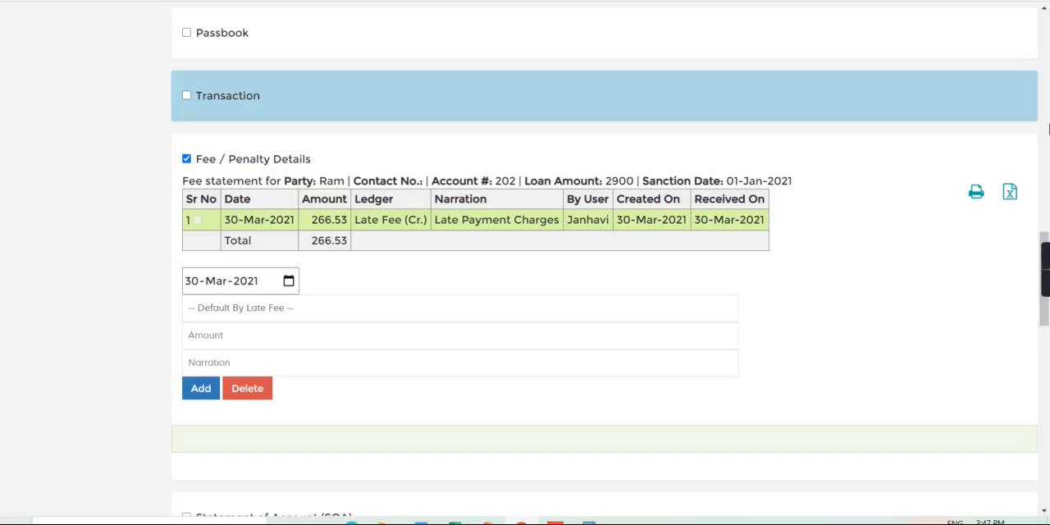
{"action": "left_click", "coordinate": [187, 96]}
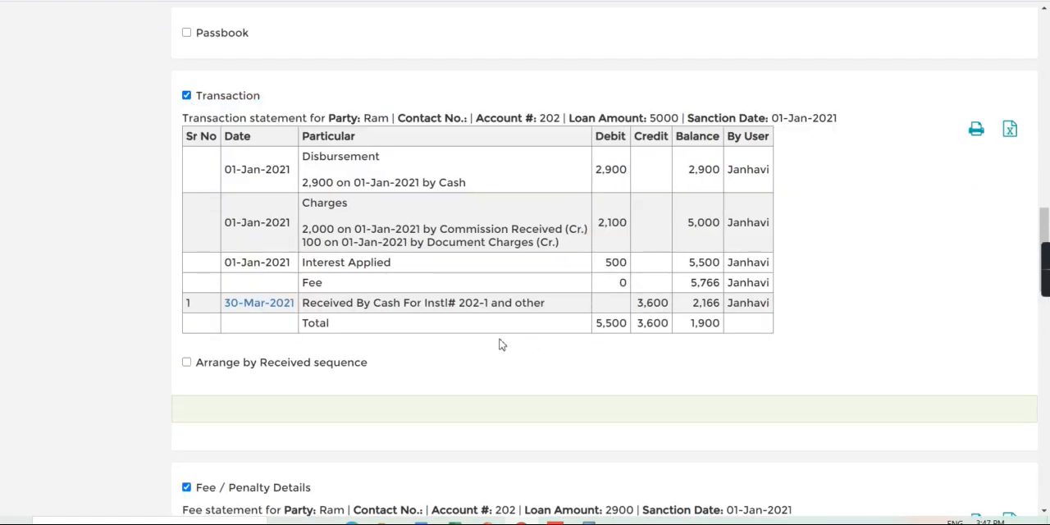
{"action": "left_click", "coordinate": [188, 364]}
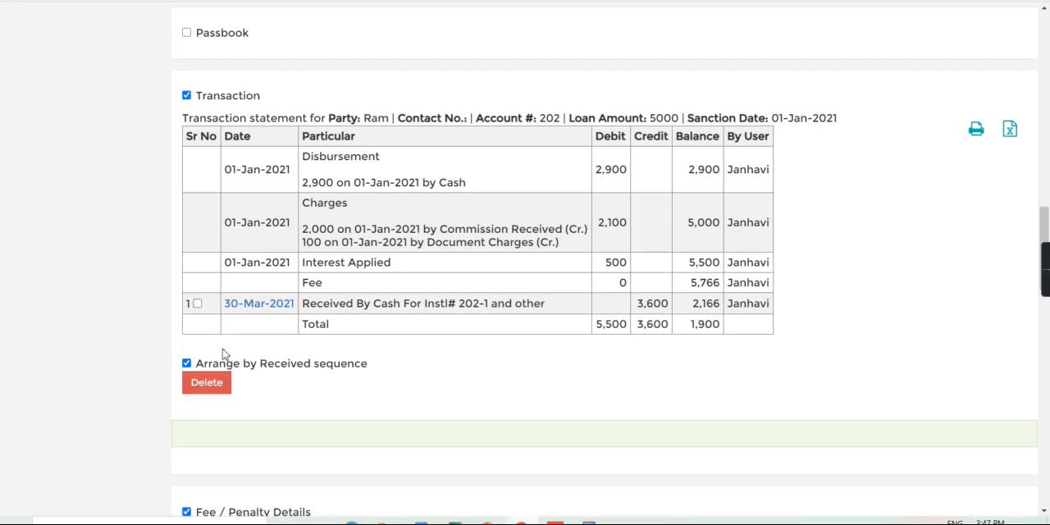
{"action": "left_click", "coordinate": [197, 305]}
{"action": "left_click", "coordinate": [205, 385]}
{"action": "left_click", "coordinate": [427, 436]}
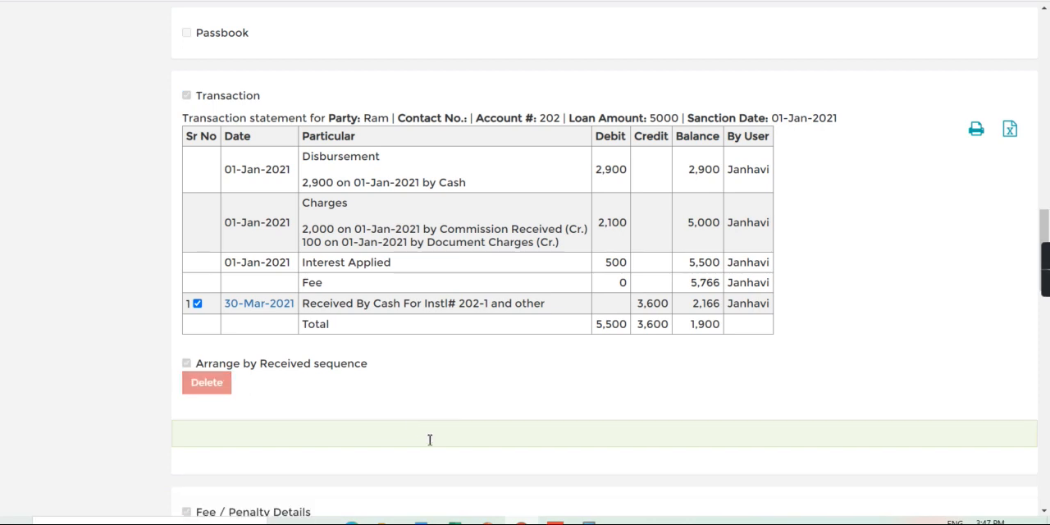
Look up the loan again by its loan number and examine the recalculated auto penalty
{"action": "scroll", "coordinate": [1048, 127], "scroll_direction": "up", "scroll_amount": 10}
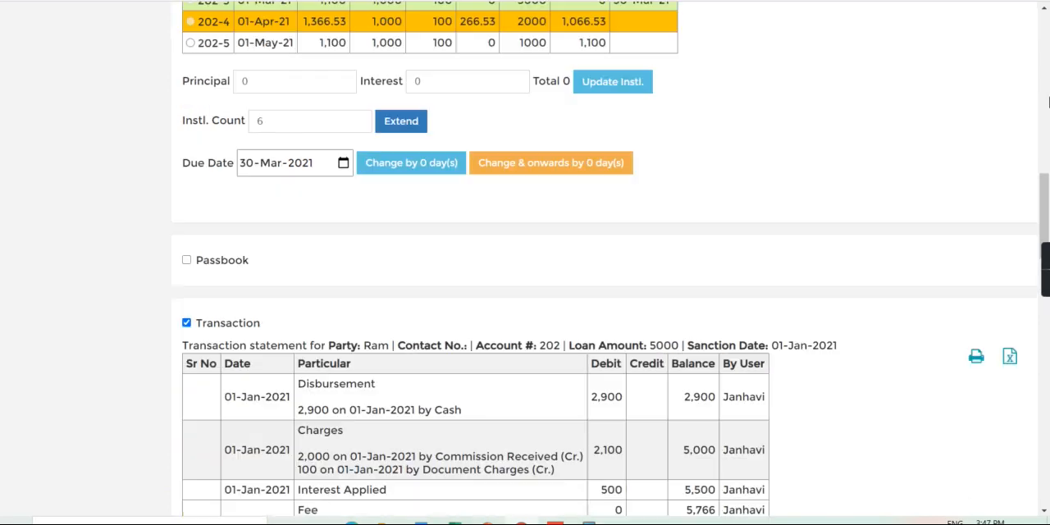
{"action": "scroll", "coordinate": [1048, 29], "scroll_direction": "up", "scroll_amount": 4}
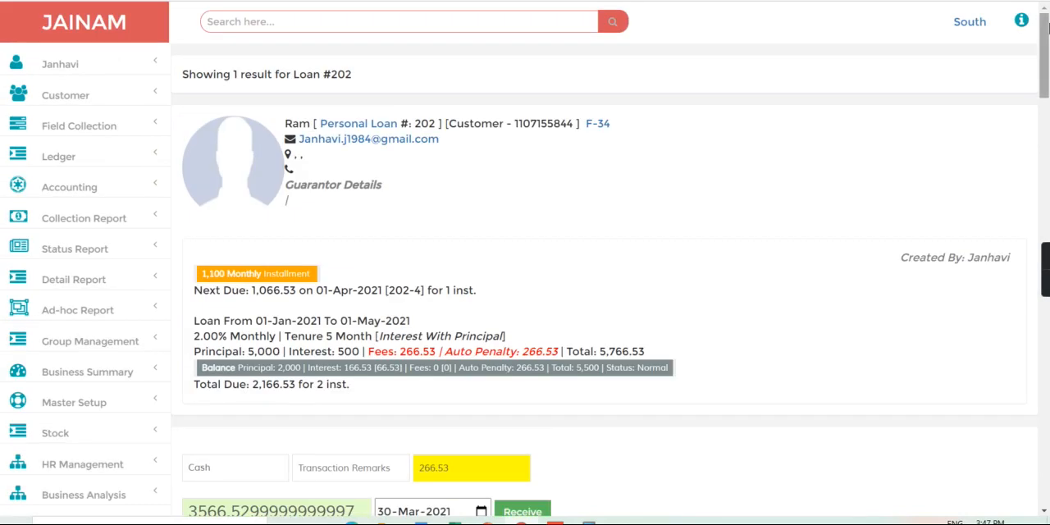
{"action": "left_click", "coordinate": [338, 26]}
{"action": "type", "text": "2"}
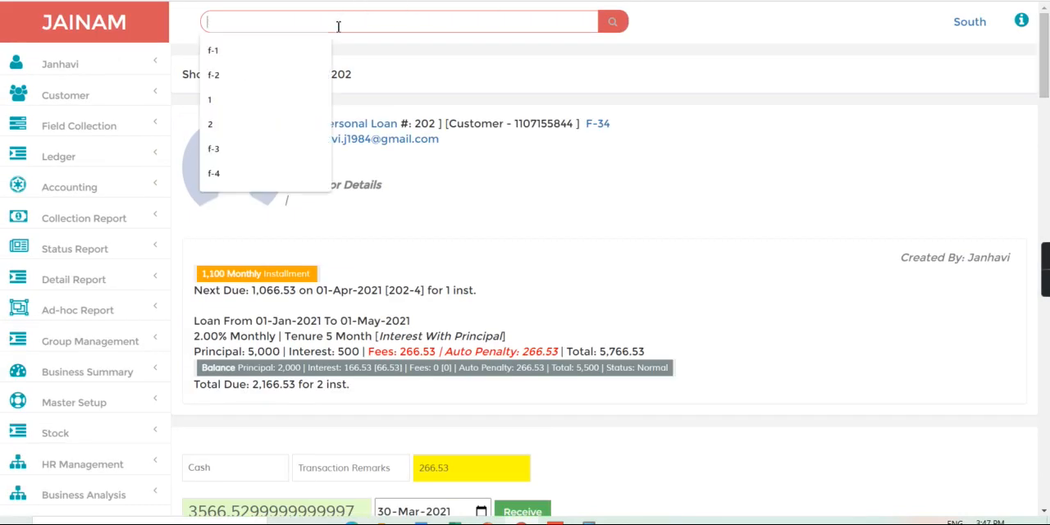
{"action": "type", "text": "0"}
{"action": "type", "text": "2"}
{"action": "key", "text": "Return"}
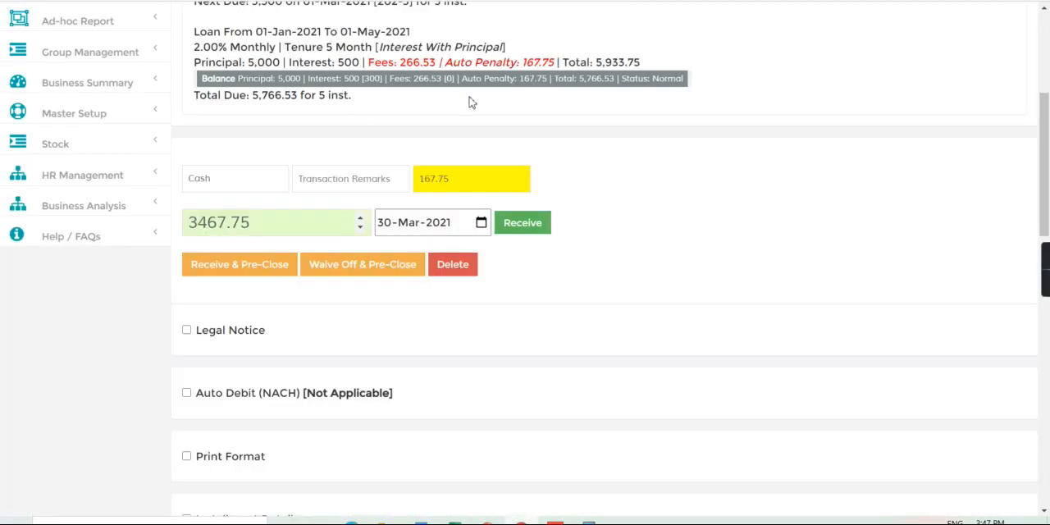
{"action": "left_click_drag", "start_coordinate": [516, 62], "coordinate": [589, 62]}
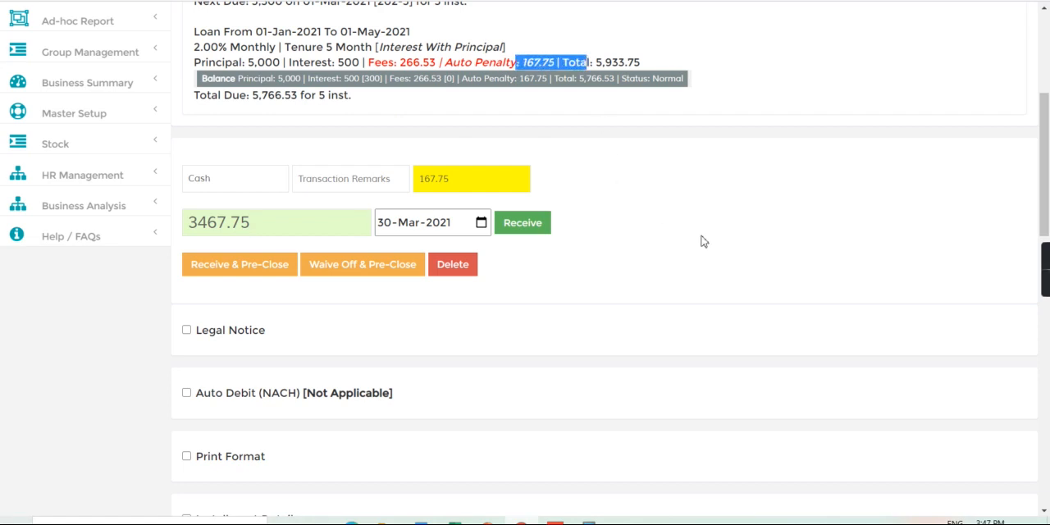
Delete the 30-Mar-2021 late payment charge from the loan's Fee / Penalty Details
{"action": "scroll", "coordinate": [1048, 393], "scroll_direction": "down", "scroll_amount": 5}
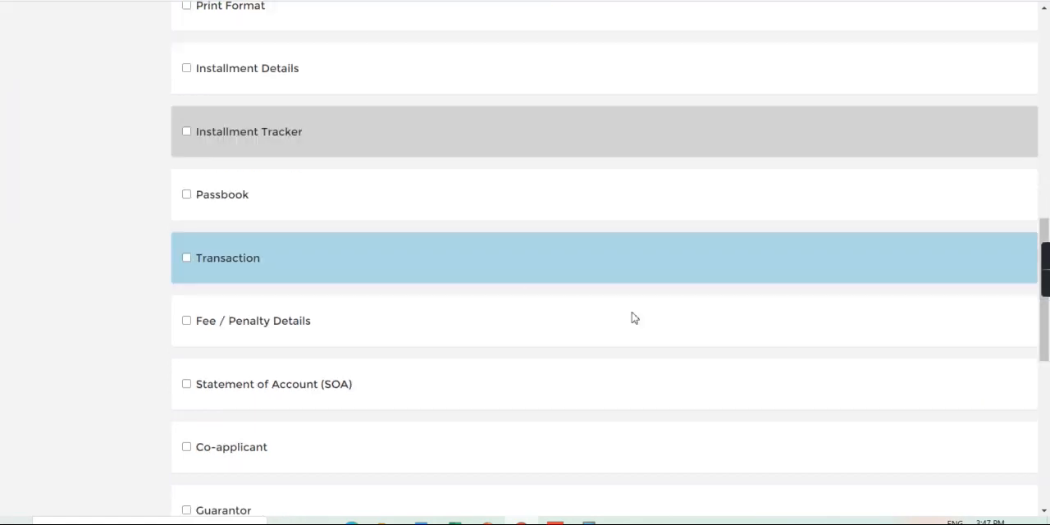
{"action": "left_click", "coordinate": [187, 322]}
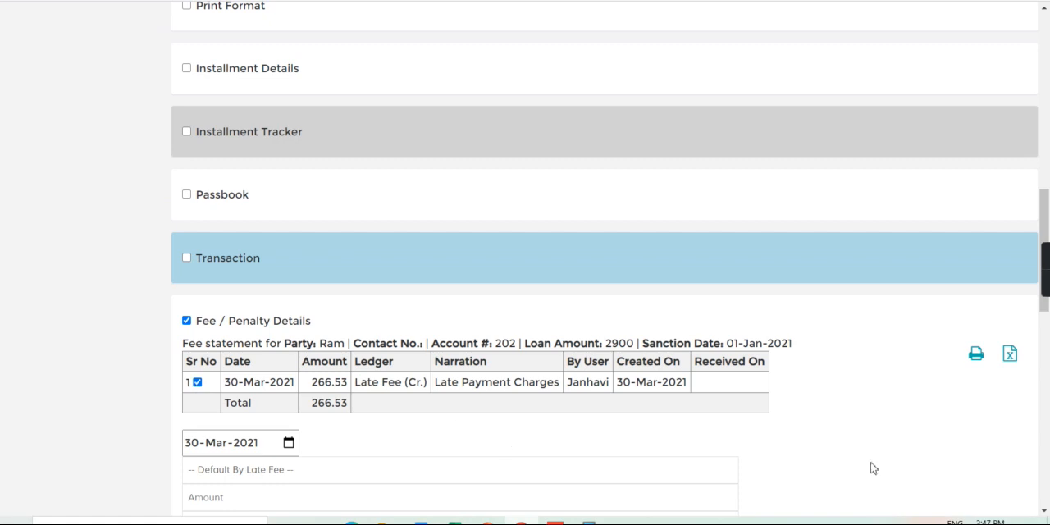
{"action": "scroll", "coordinate": [875, 468], "scroll_direction": "down", "scroll_amount": 5}
{"action": "left_click", "coordinate": [261, 113]}
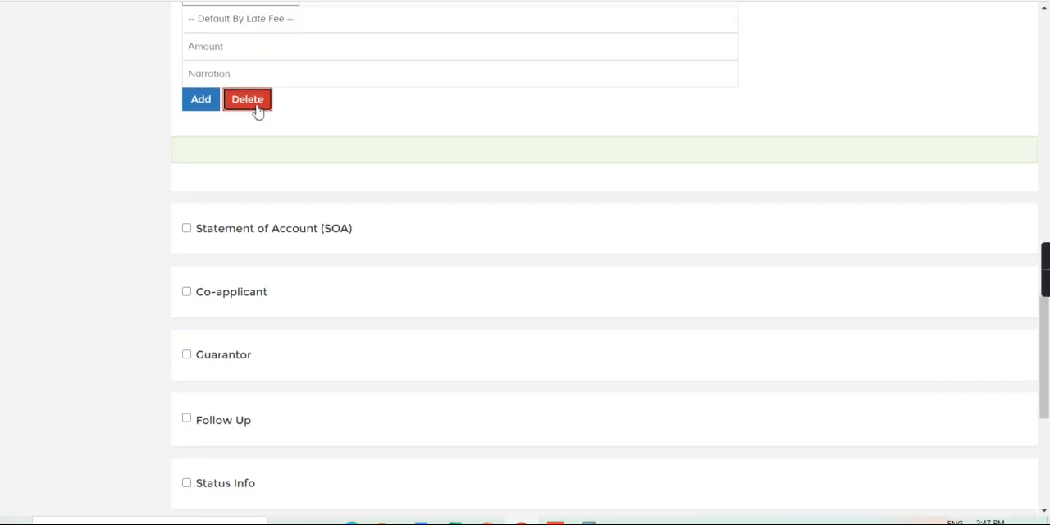
{"action": "left_click", "coordinate": [379, 155]}
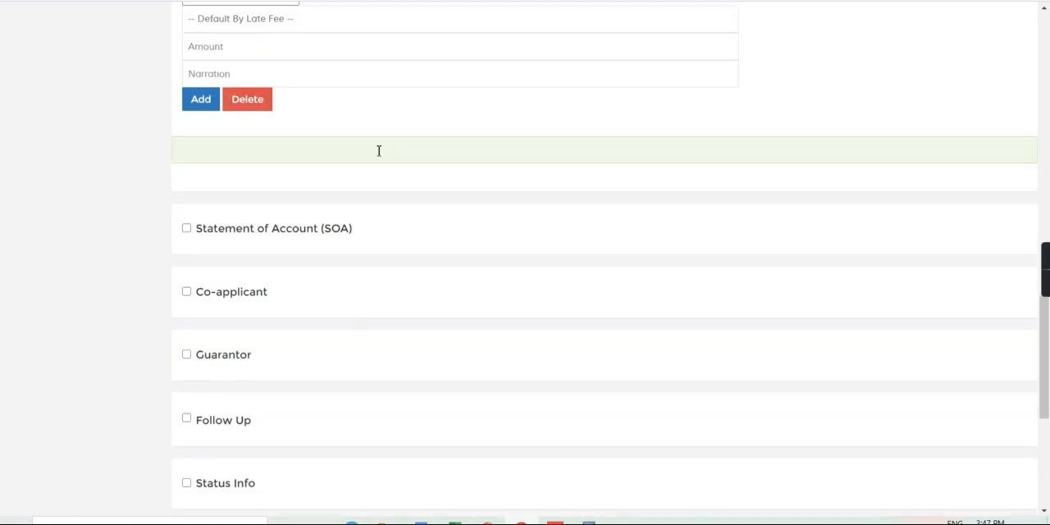
Reload the loan by its loan number and examine the auto penalty without the late fee entry
{"action": "left_click", "coordinate": [1048, 79]}
{"action": "left_click", "coordinate": [1048, 79]}
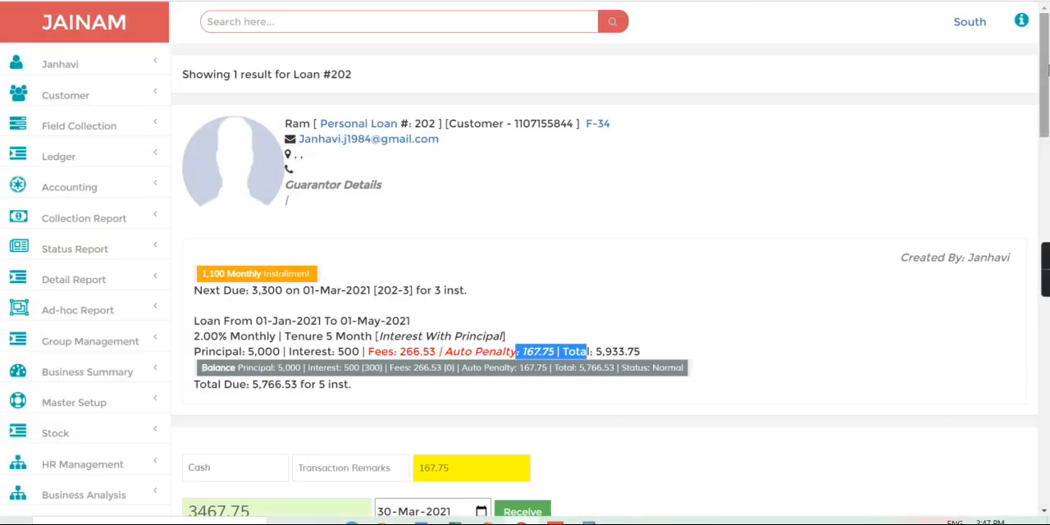
{"action": "left_click", "coordinate": [365, 11]}
{"action": "type", "text": "202"}
{"action": "key", "text": "Return"}
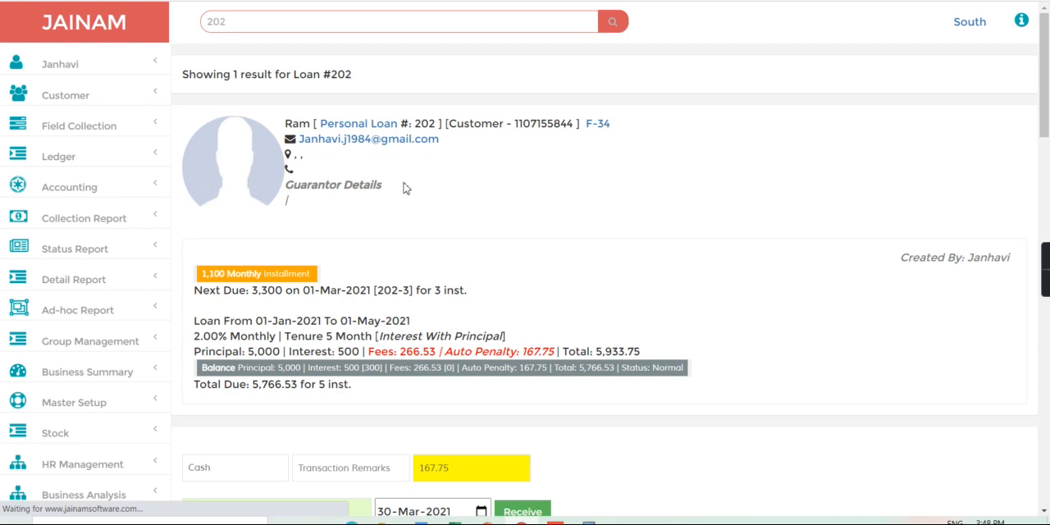
{"action": "left_click", "coordinate": [272, 23]}
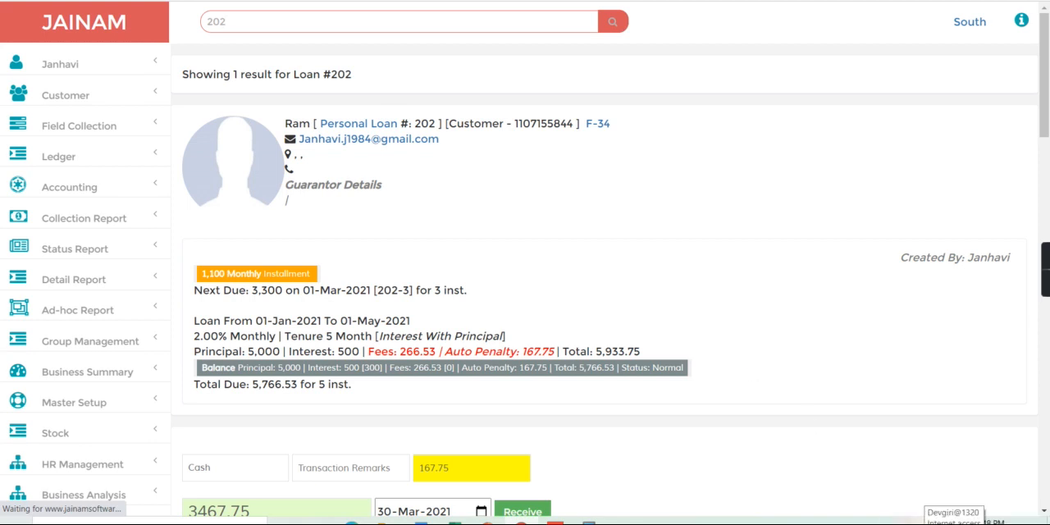
{"action": "key", "text": "Return"}
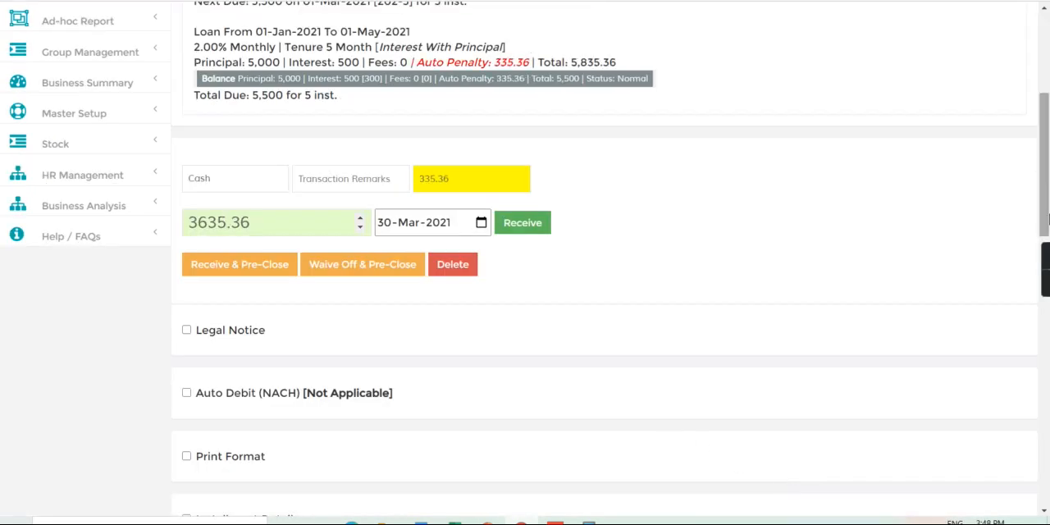
{"action": "left_click", "coordinate": [1045, 49]}
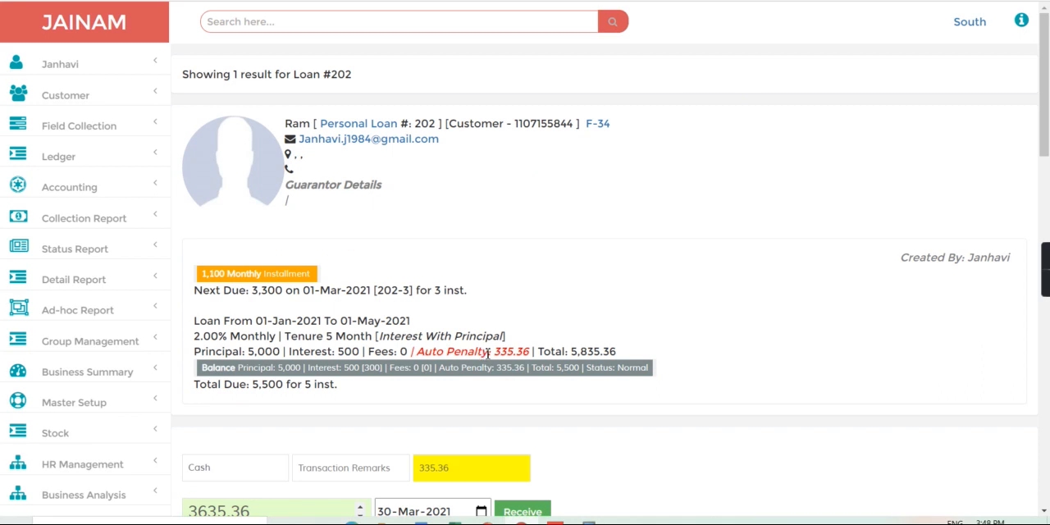
{"action": "left_click_drag", "start_coordinate": [488, 352], "coordinate": [542, 353]}
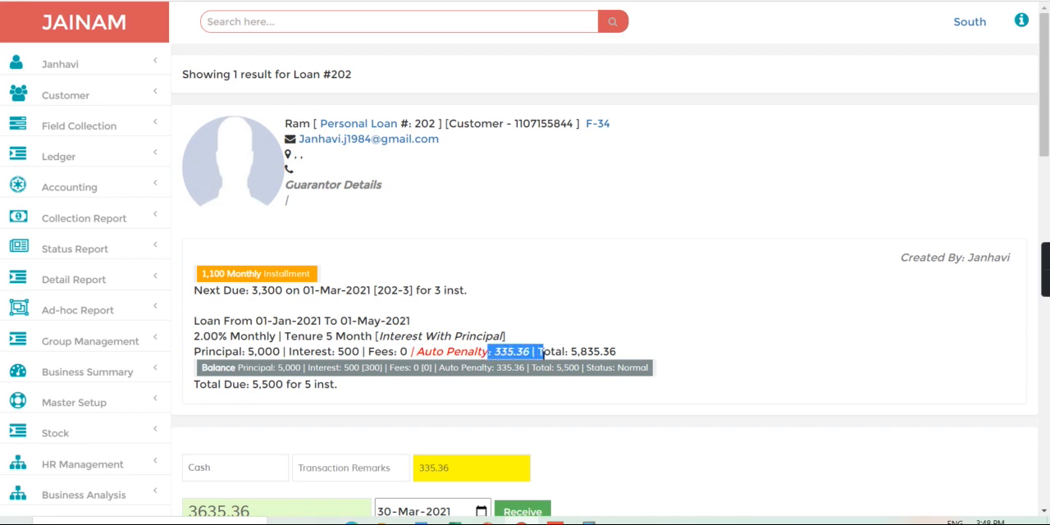
{"action": "left_click", "coordinate": [542, 353]}
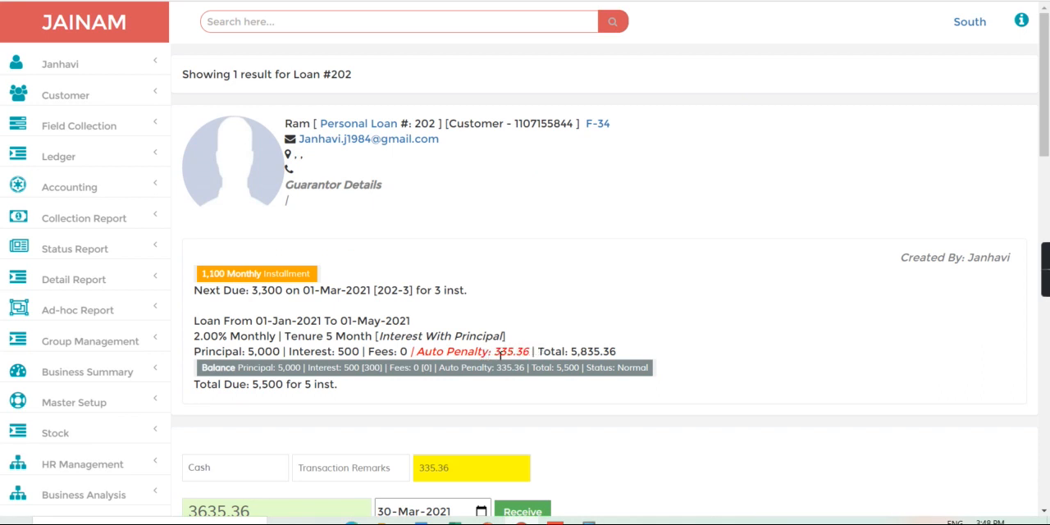
{"action": "left_click_drag", "start_coordinate": [488, 353], "coordinate": [530, 352]}
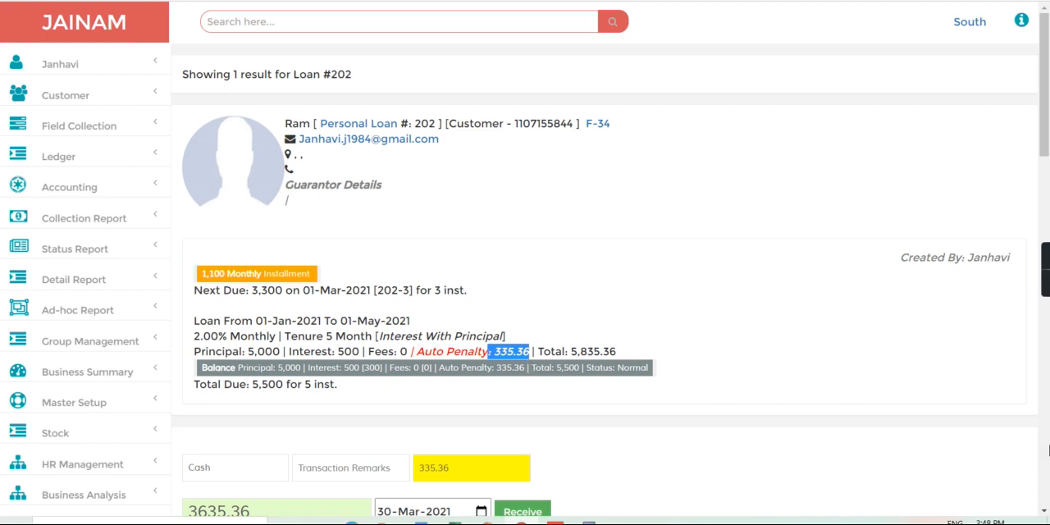
Expand the Installment Tracker of the reloaded loan and examine the fees and due amounts of all installments
{"action": "scroll", "coordinate": [1049, 450], "scroll_direction": "down", "scroll_amount": 5}
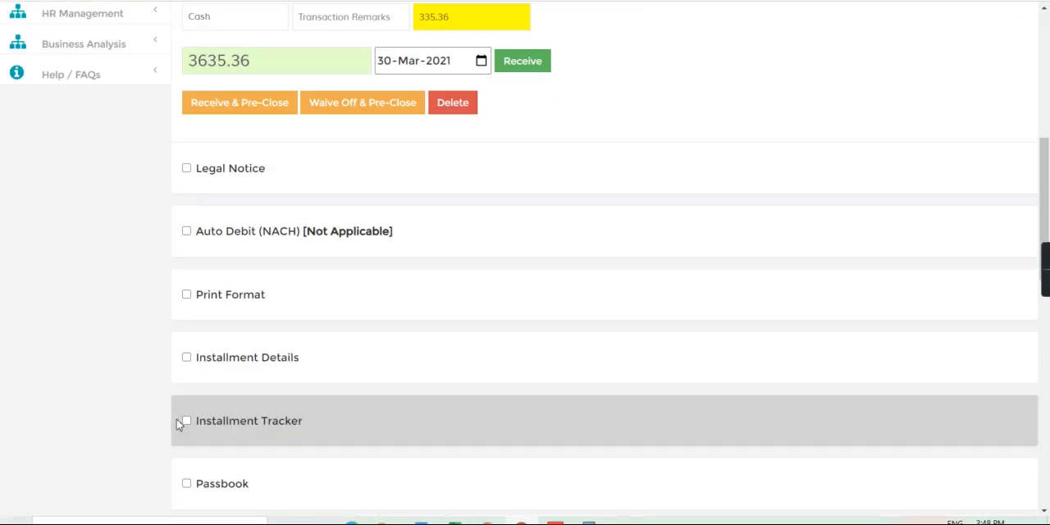
{"action": "left_click", "coordinate": [186, 421]}
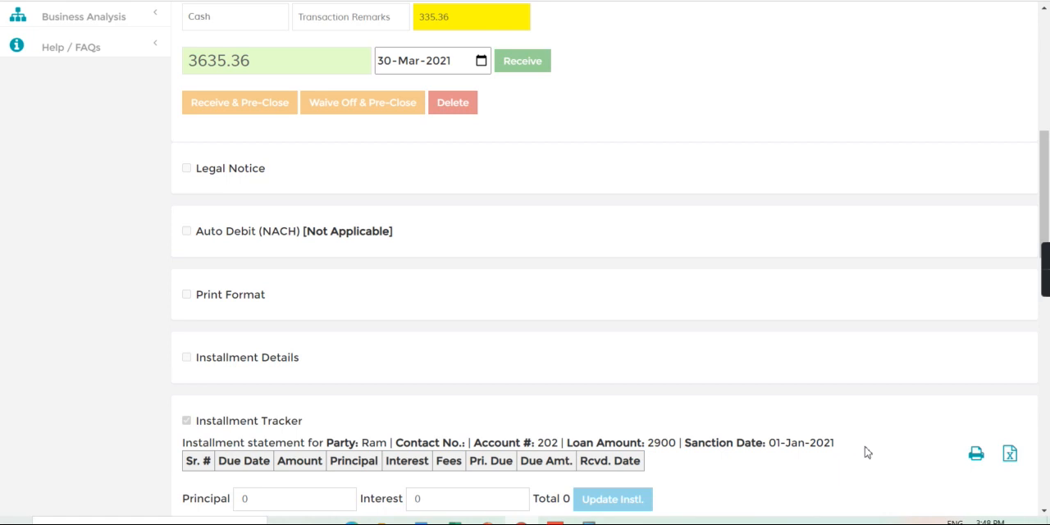
{"action": "scroll", "coordinate": [1049, 454], "scroll_direction": "down", "scroll_amount": 5}
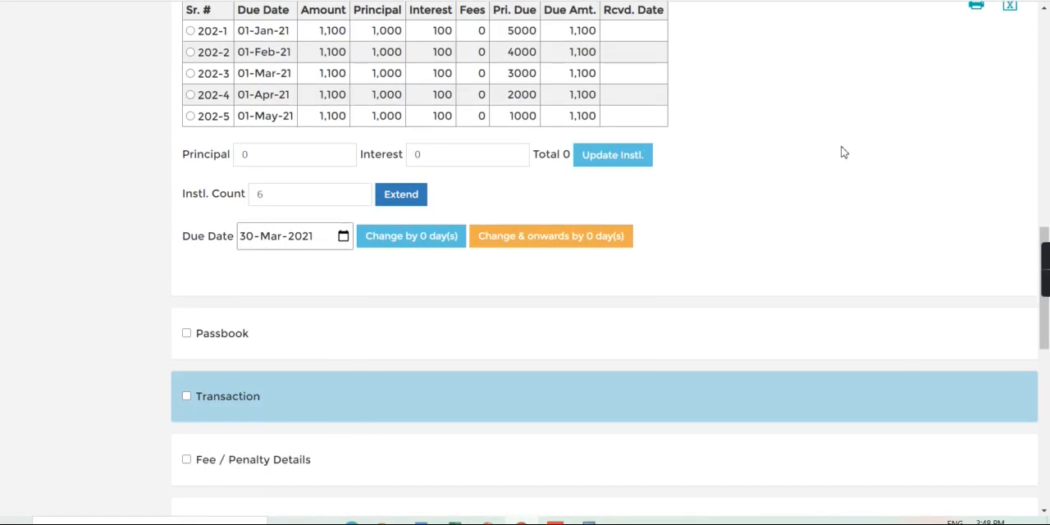
{"action": "scroll", "coordinate": [1047, 102], "scroll_direction": "up", "scroll_amount": 5}
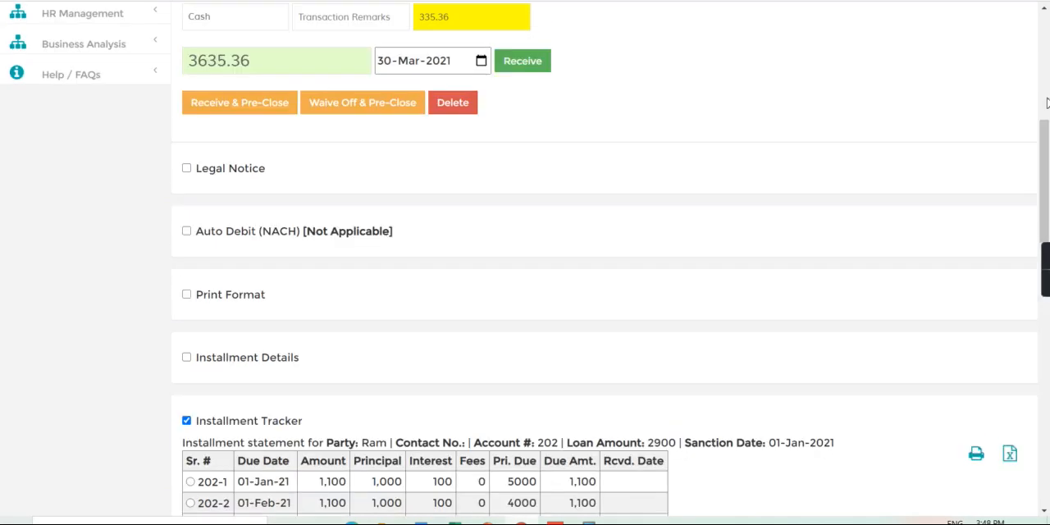
Receive a cash payment of 3600 dated 30-Mar-2021 against the loan, with the auto penalty included
{"action": "scroll", "coordinate": [1047, 103], "scroll_direction": "up", "scroll_amount": 5}
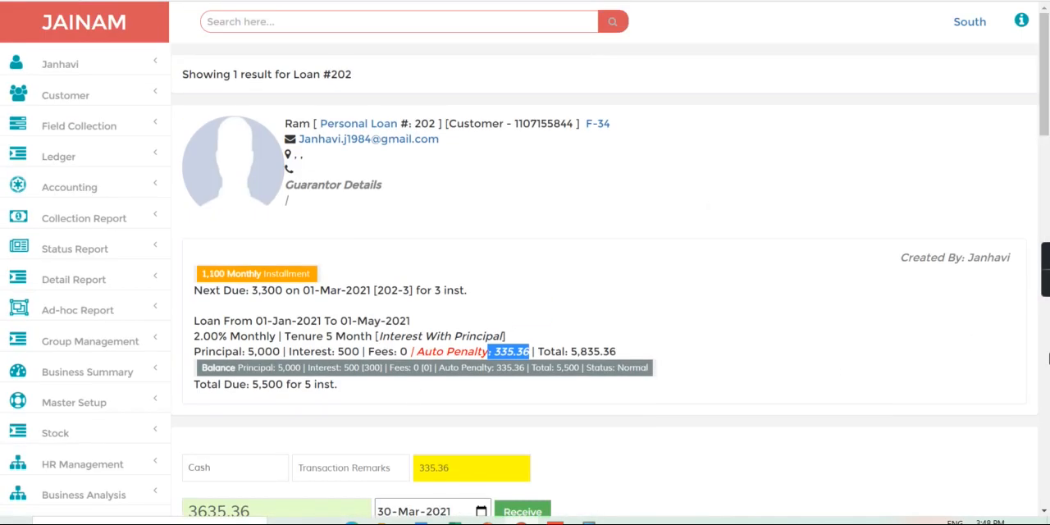
{"action": "scroll", "coordinate": [1048, 351], "scroll_direction": "down", "scroll_amount": 5}
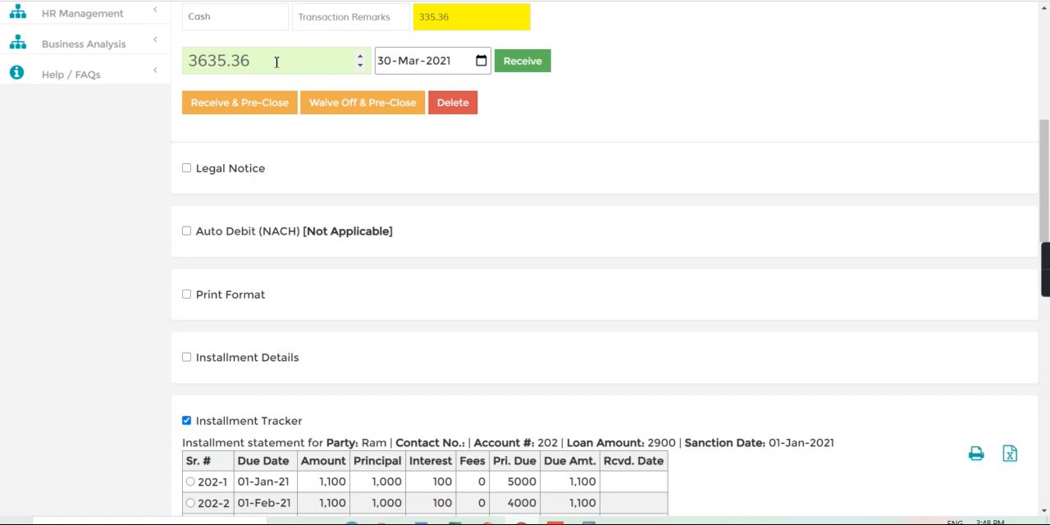
{"action": "key", "text": "BackSpace"}
{"action": "key", "text": "BackSpace"}
{"action": "key", "text": "BackSpace"}
{"action": "key", "text": "BackSpace"}
{"action": "key", "text": "BackSpace"}
{"action": "type", "text": "00"}
{"action": "left_click", "coordinate": [533, 63]}
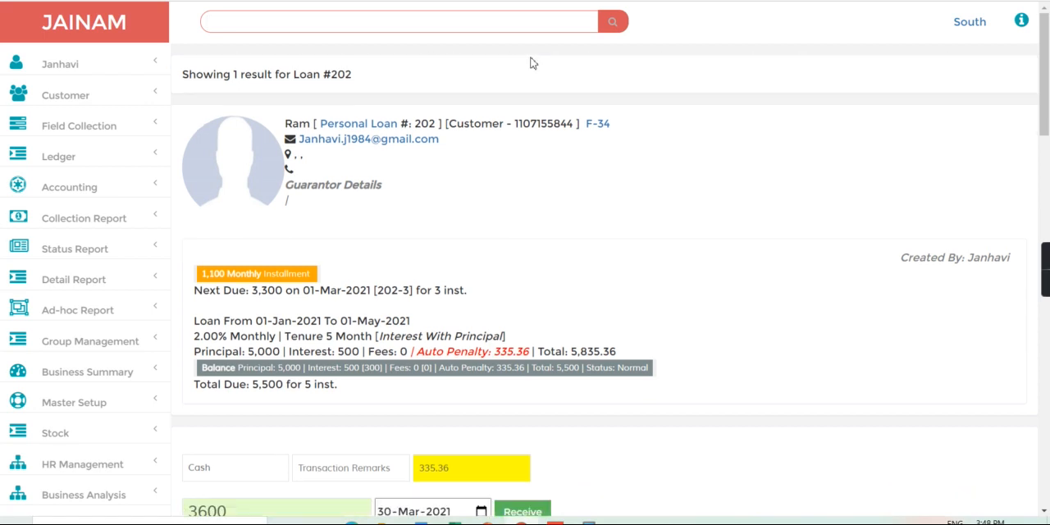
Refresh the loan's Installment Tracker and examine the fees and due amount of the 01-Apr-21 installment
{"action": "scroll", "coordinate": [1049, 470], "scroll_direction": "down", "scroll_amount": 10}
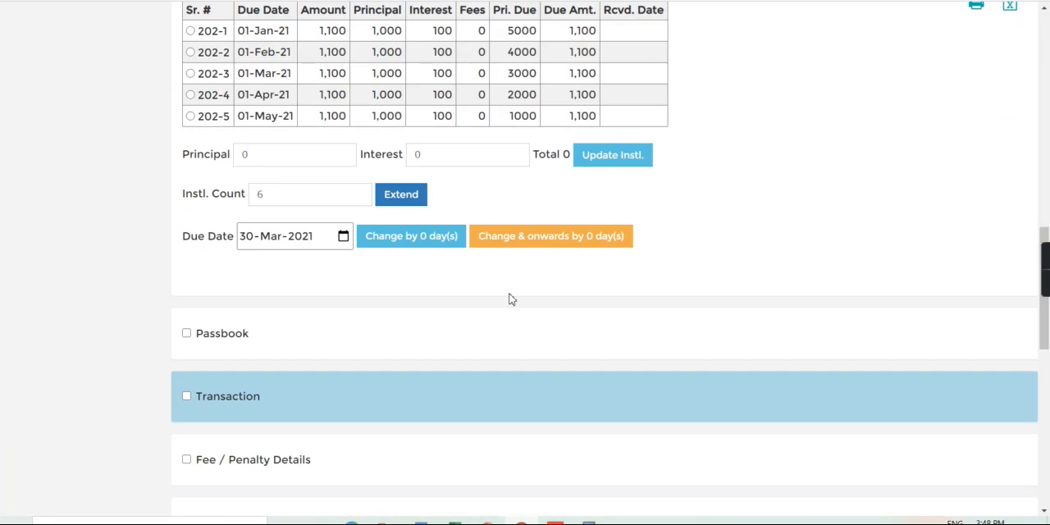
{"action": "left_click", "coordinate": [1047, 134]}
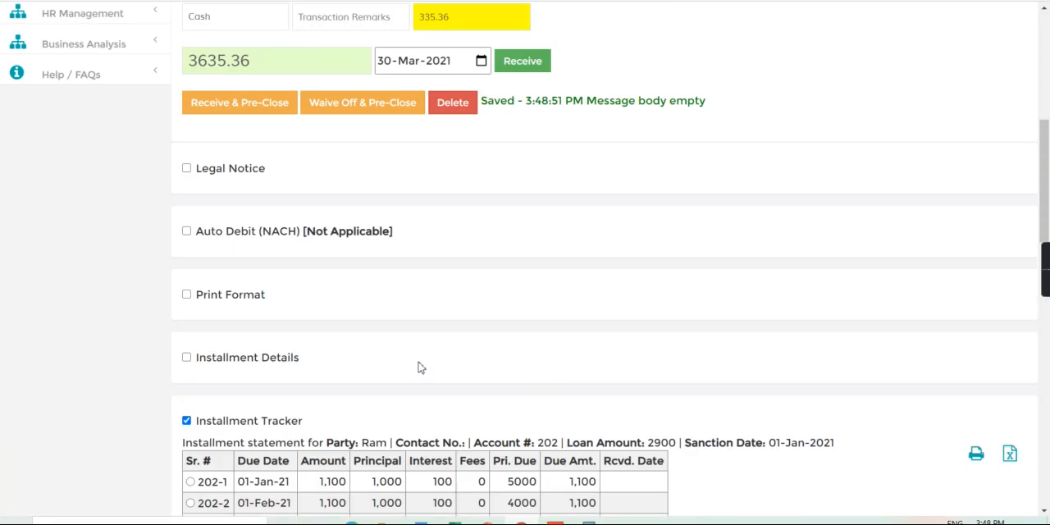
{"action": "left_click", "coordinate": [186, 422]}
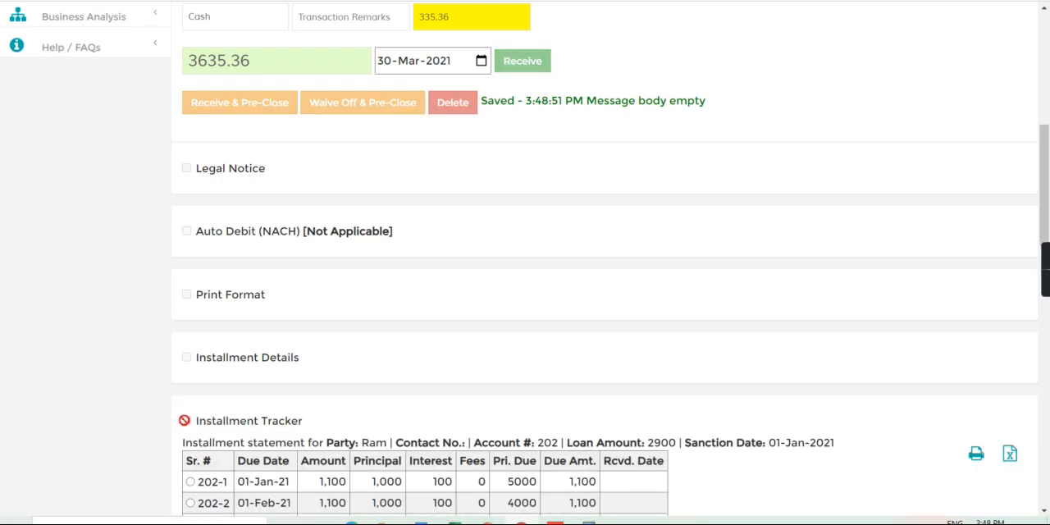
{"action": "left_click", "coordinate": [1048, 407]}
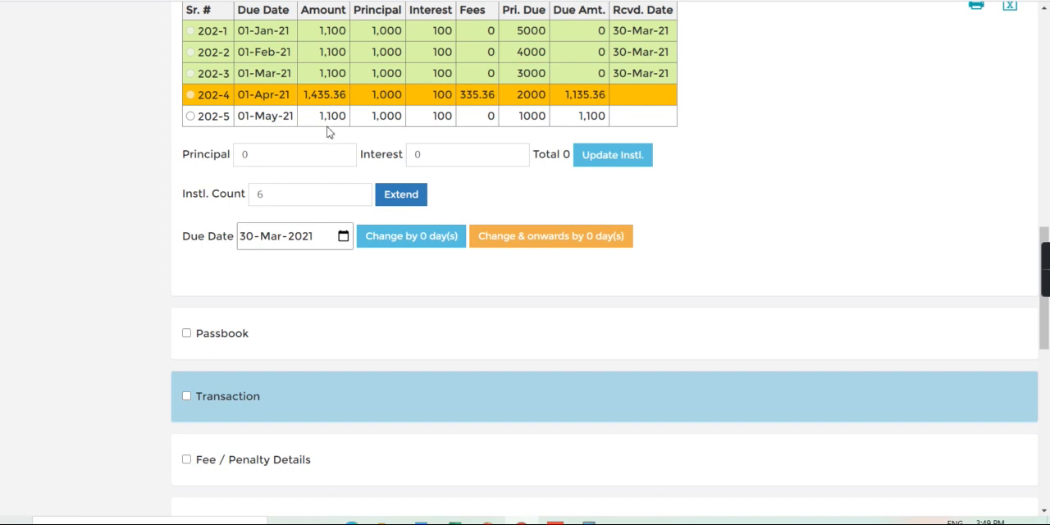
{"action": "left_click_drag", "start_coordinate": [453, 93], "coordinate": [608, 96]}
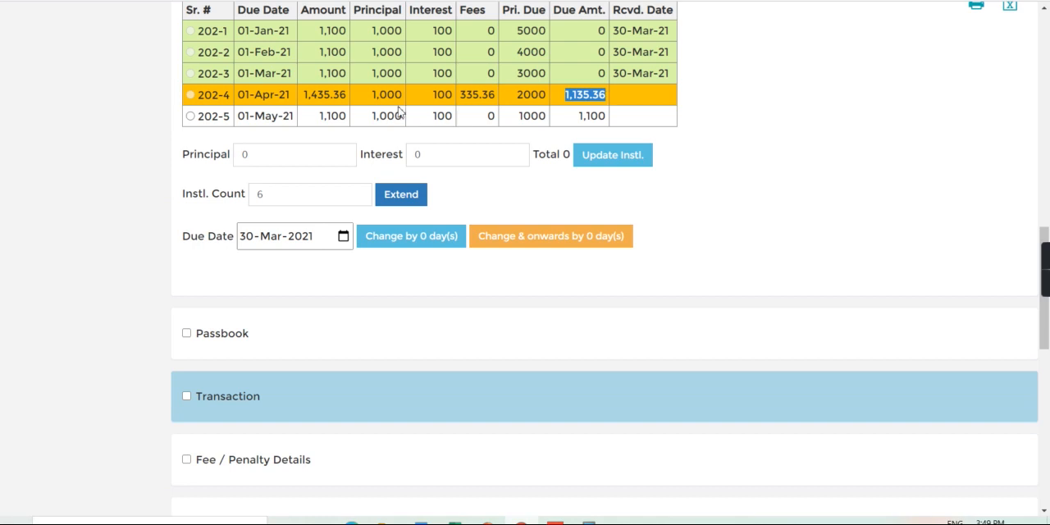
Examine the fees, auto penalty and balance figures in the loan summary after the payment
{"action": "scroll", "coordinate": [1045, 94], "scroll_direction": "up", "scroll_amount": 5}
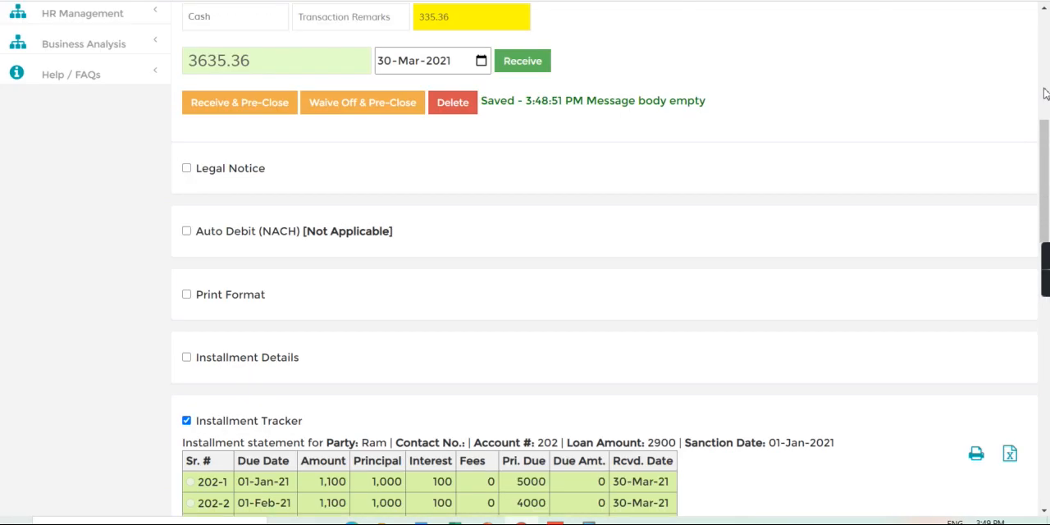
{"action": "scroll", "coordinate": [1045, 94], "scroll_direction": "up", "scroll_amount": 5}
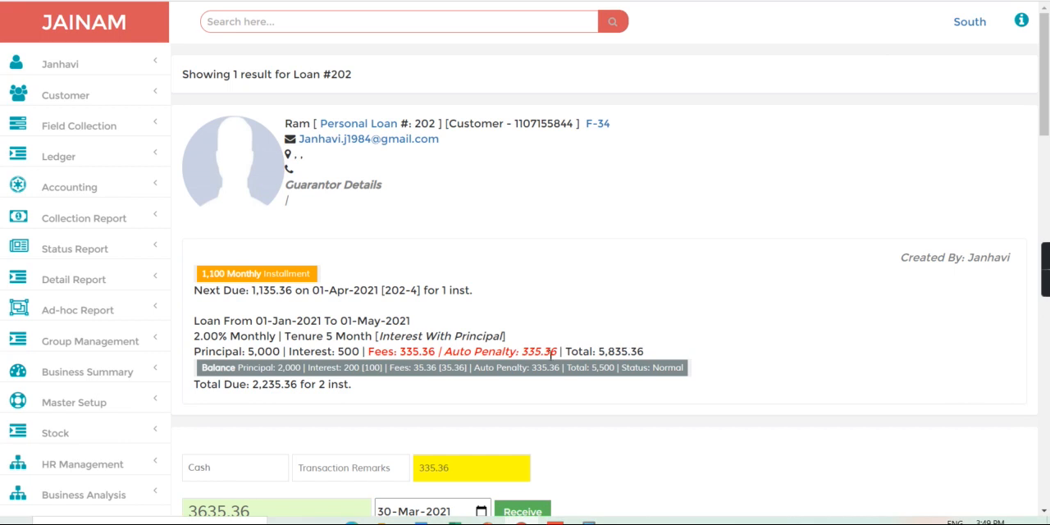
{"action": "left_click_drag", "start_coordinate": [520, 354], "coordinate": [593, 367]}
{"action": "left_click", "coordinate": [593, 367]}
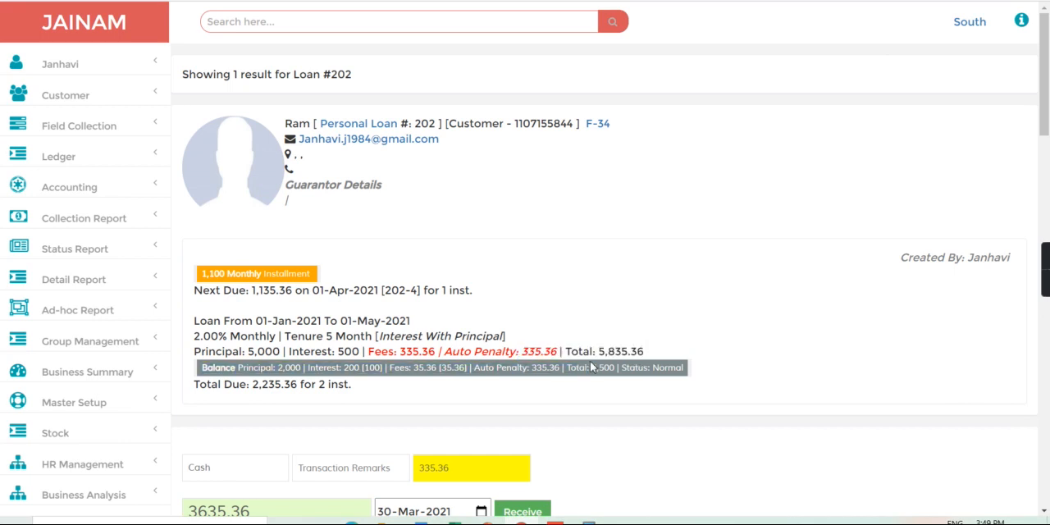